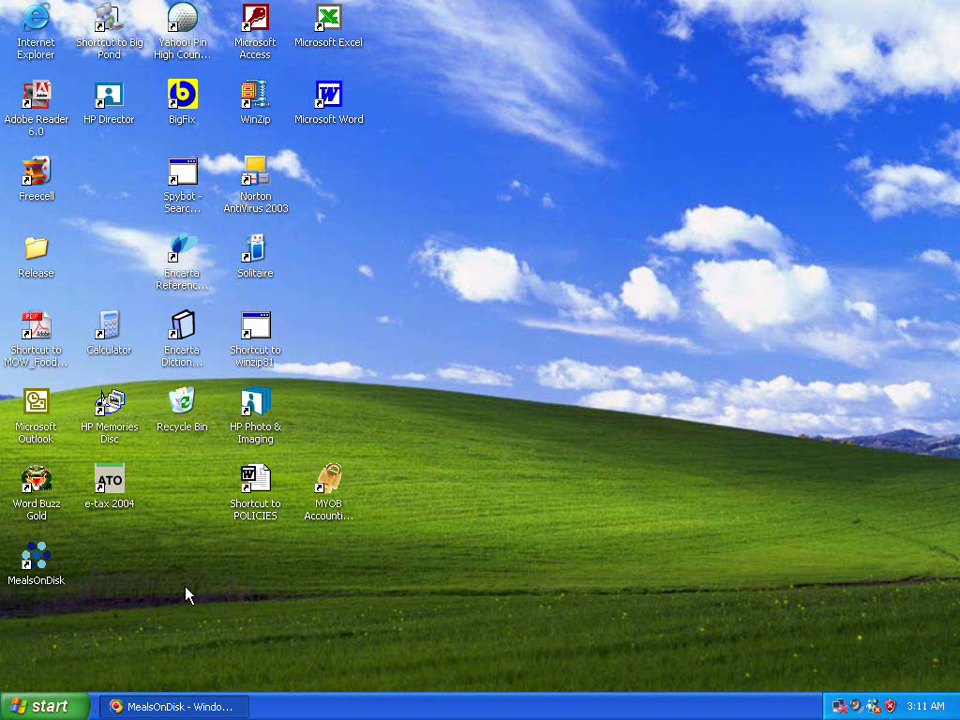
Step: Launch MealsOnDisk, let it create its new database, and acknowledge the evaluation and meal service name notices
left_click(36, 570)
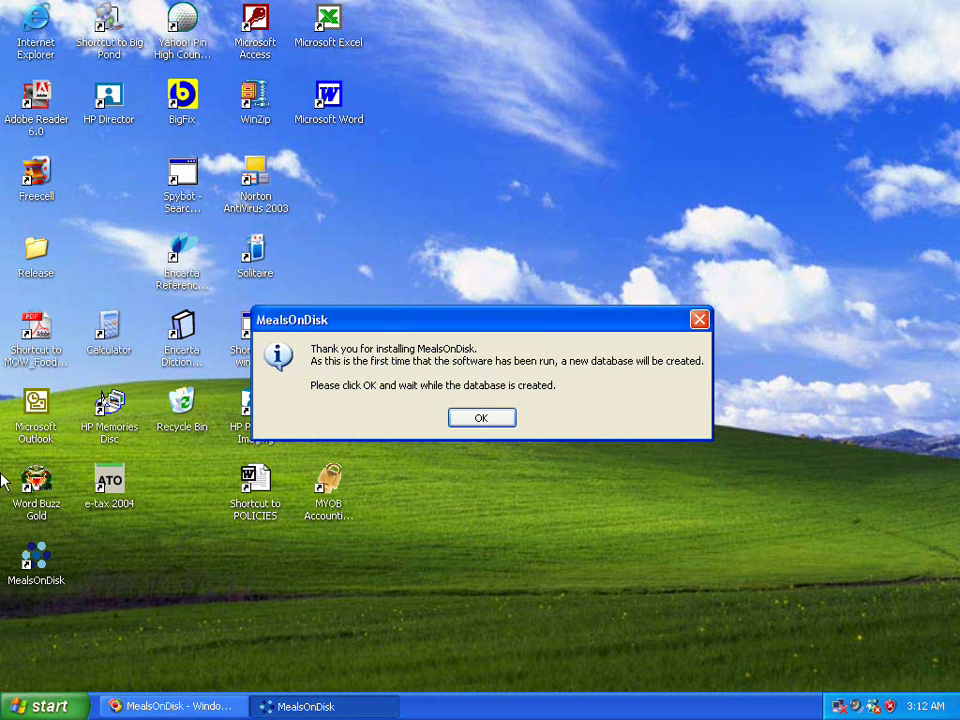
left_click(481, 418)
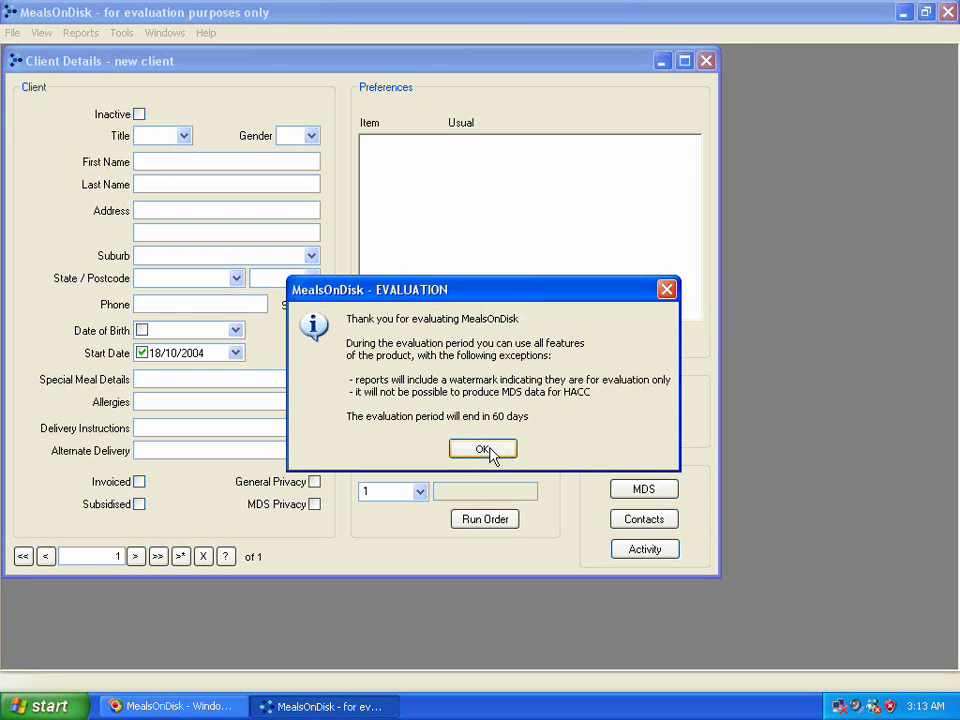
left_click(484, 450)
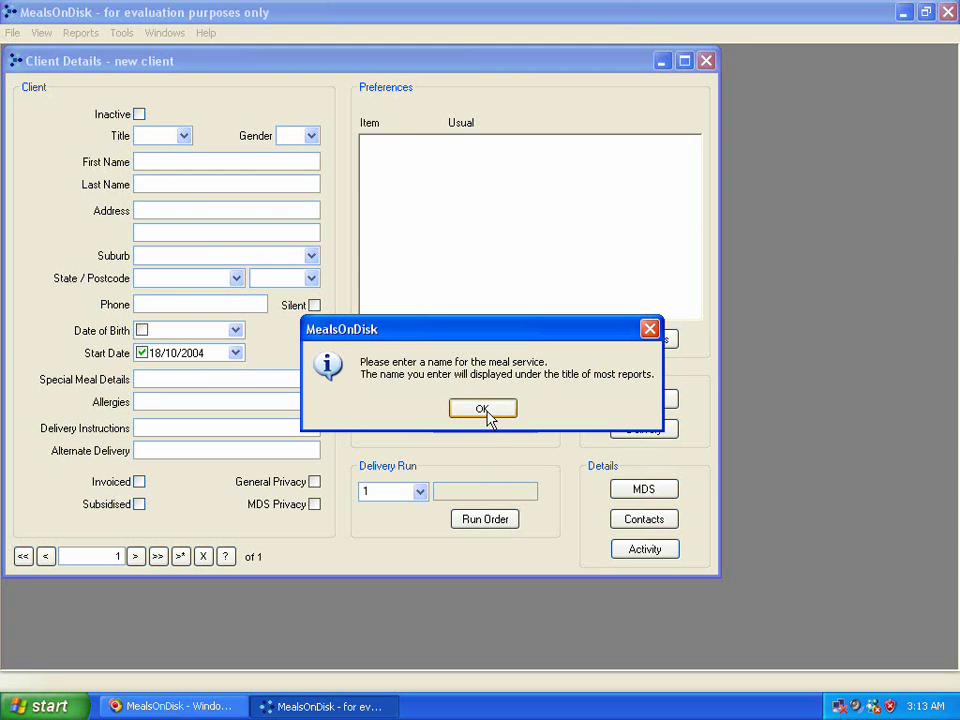
left_click(485, 411)
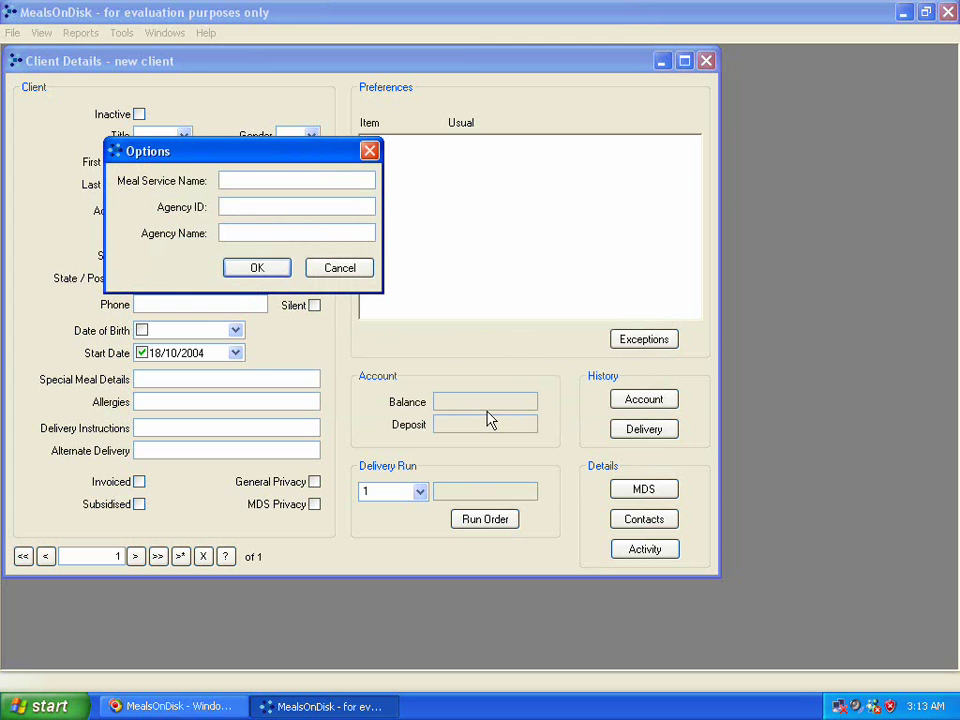
Step: Set the meal service name and agency name to "Demonstration Service", enter the agency ID, and save the options
type("Demonstrat")
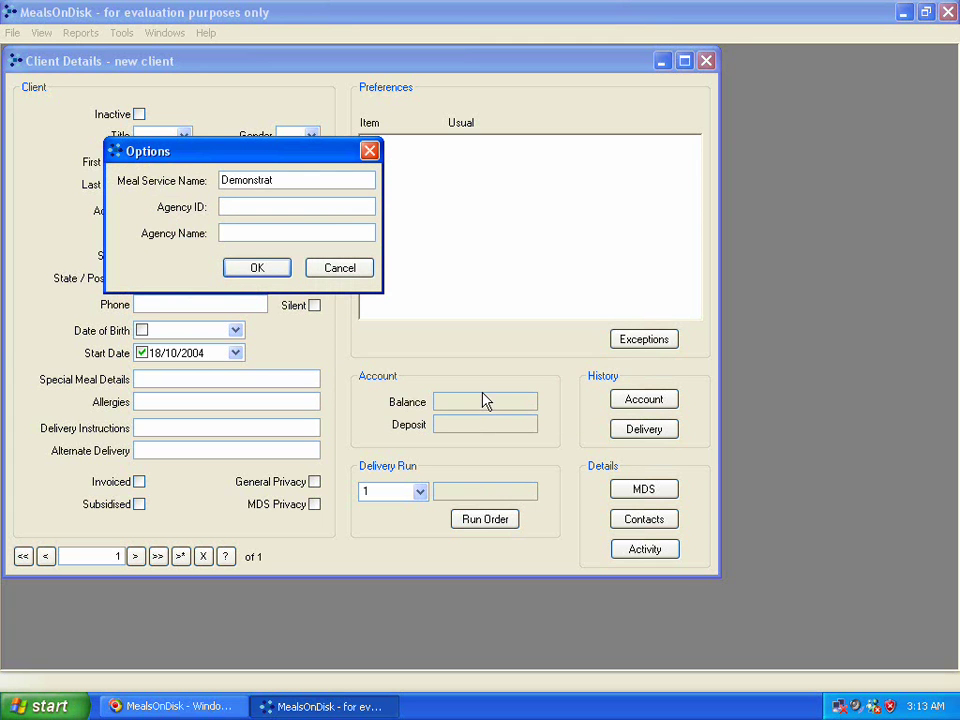
type("ion Service")
key("Tab")
type("12345")
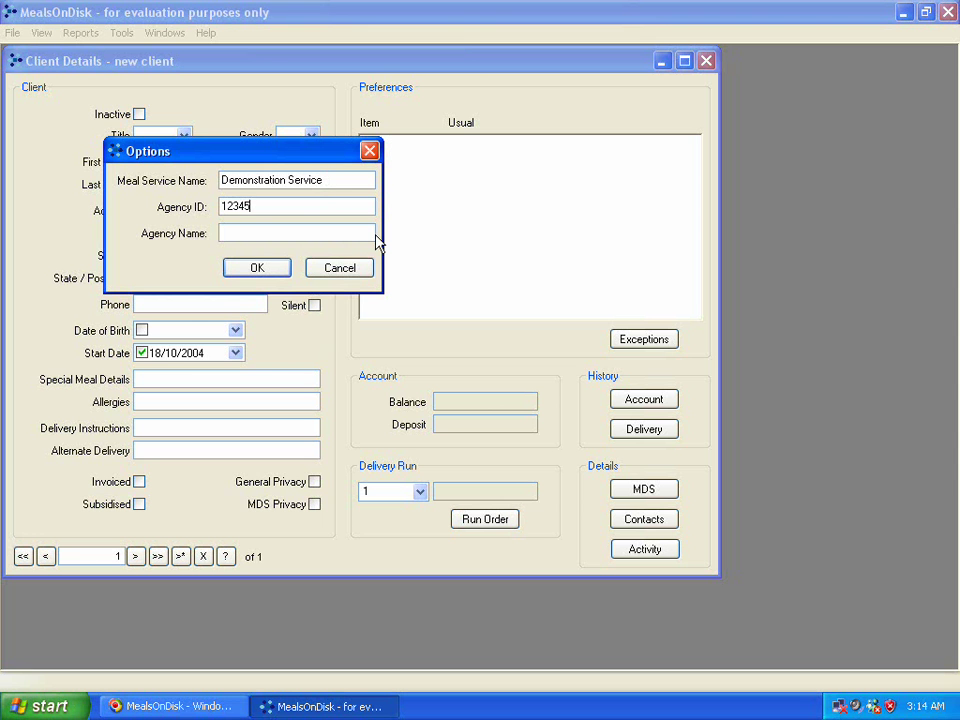
key("Tab")
type("Demonstration Service")
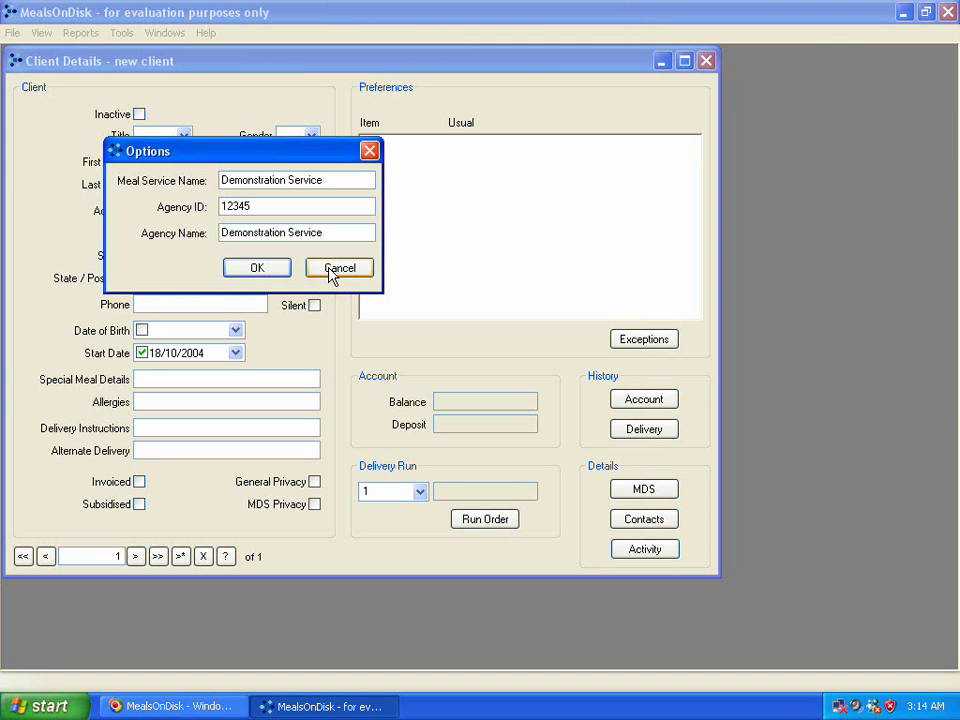
left_click(257, 268)
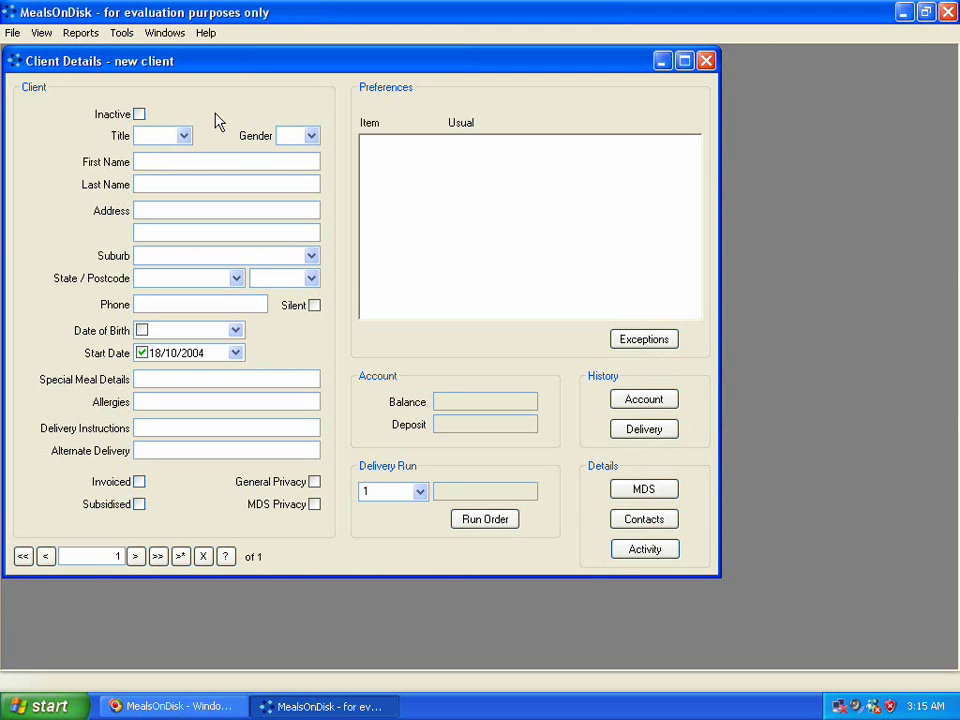
Step: Delete the blank new client record from Client Details
left_click(185, 136)
left_click(203, 557)
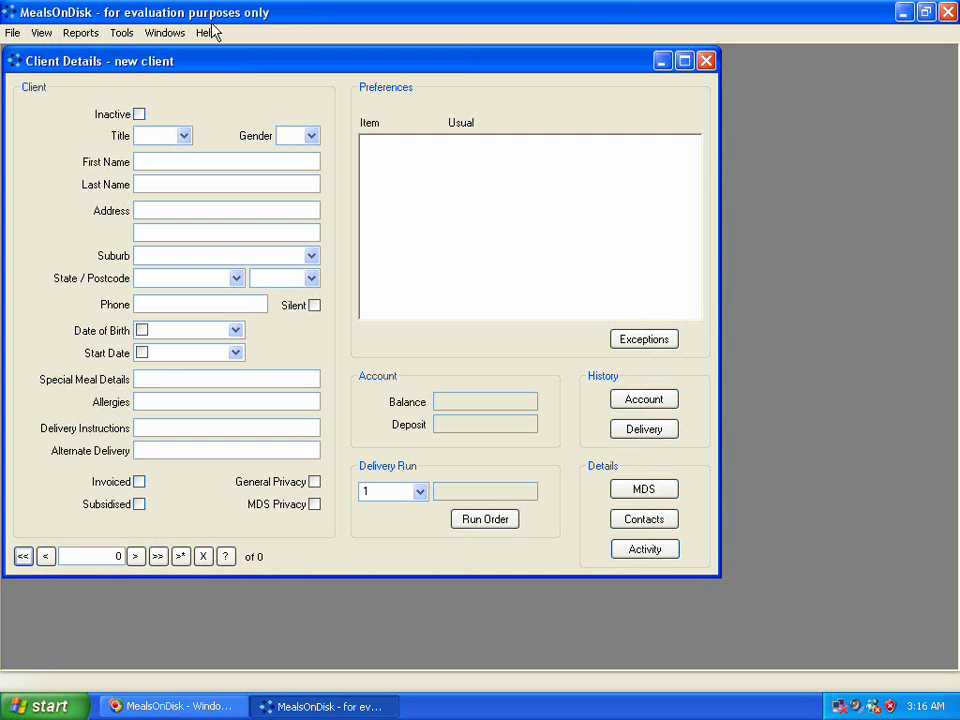
left_click(11, 38)
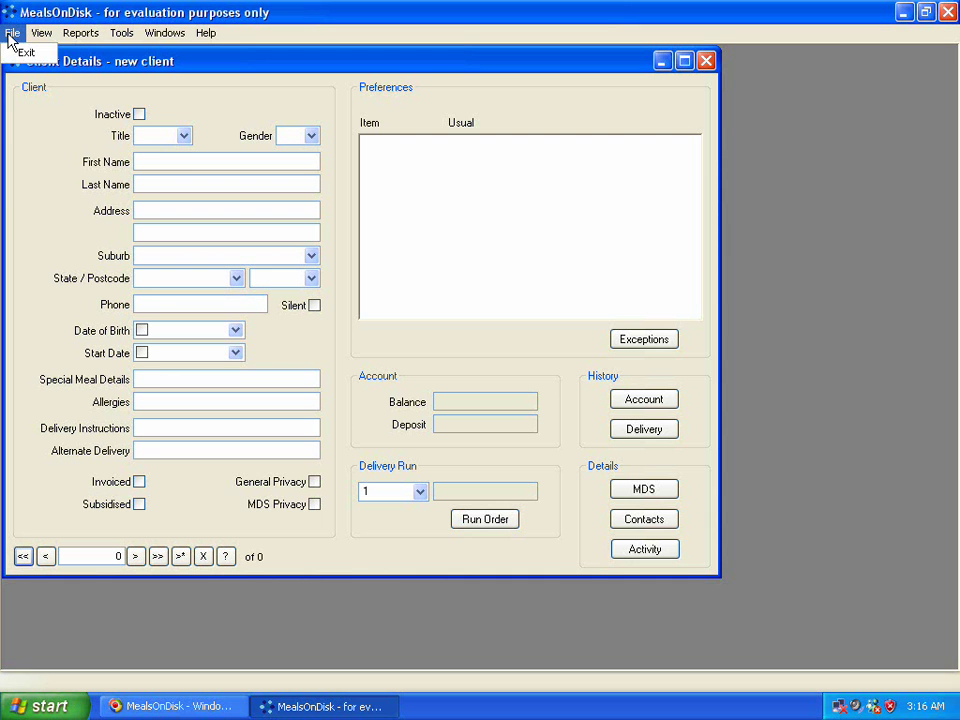
mouse_move(38, 34)
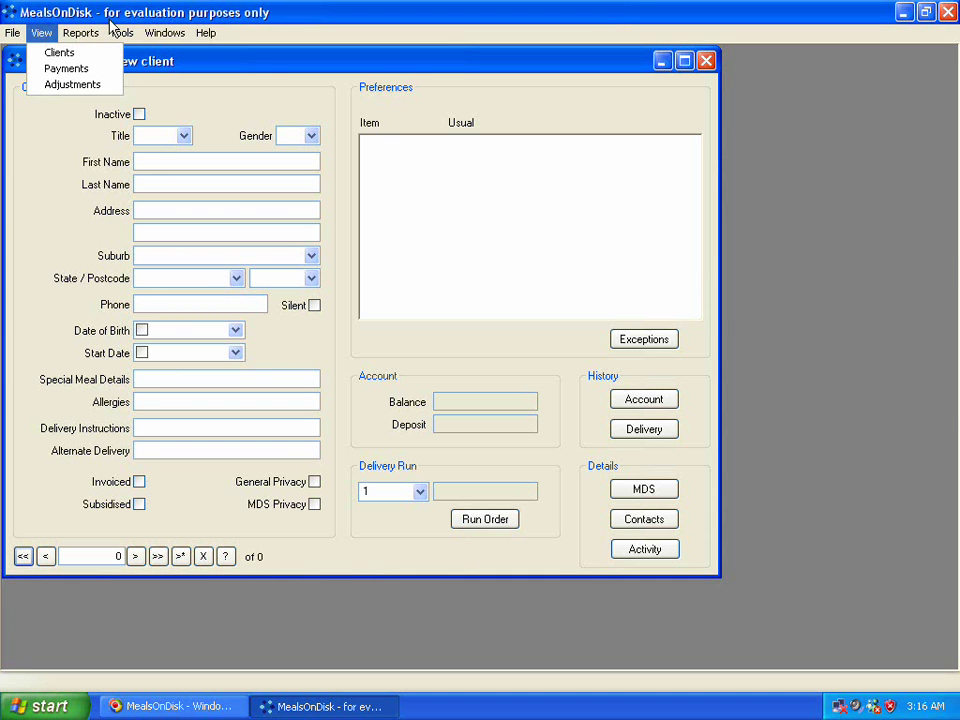
left_click(330, 78)
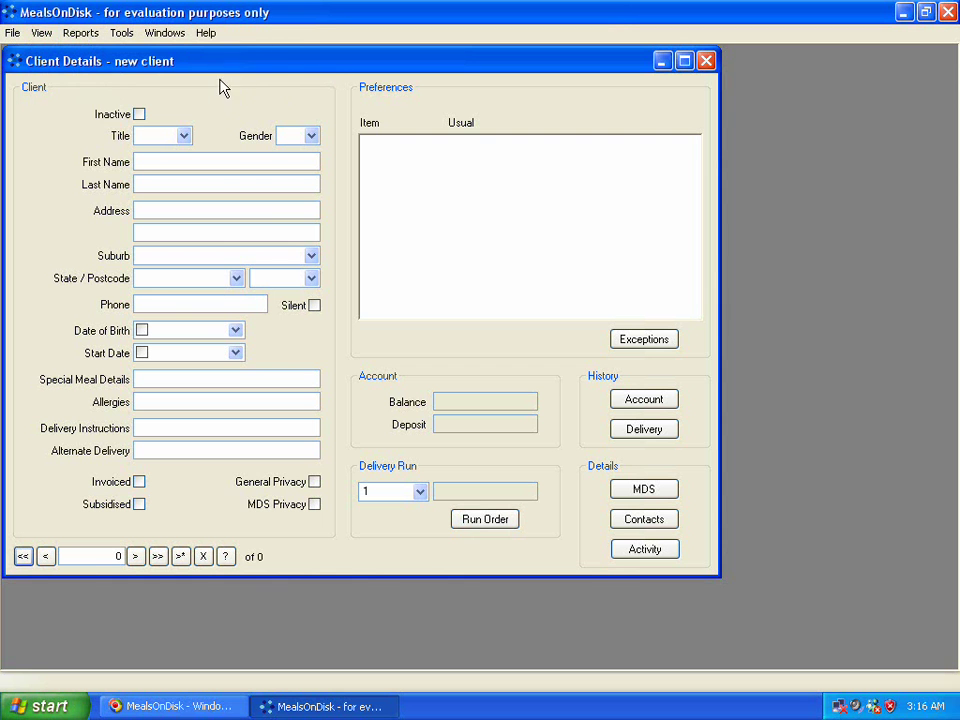
left_click(40, 33)
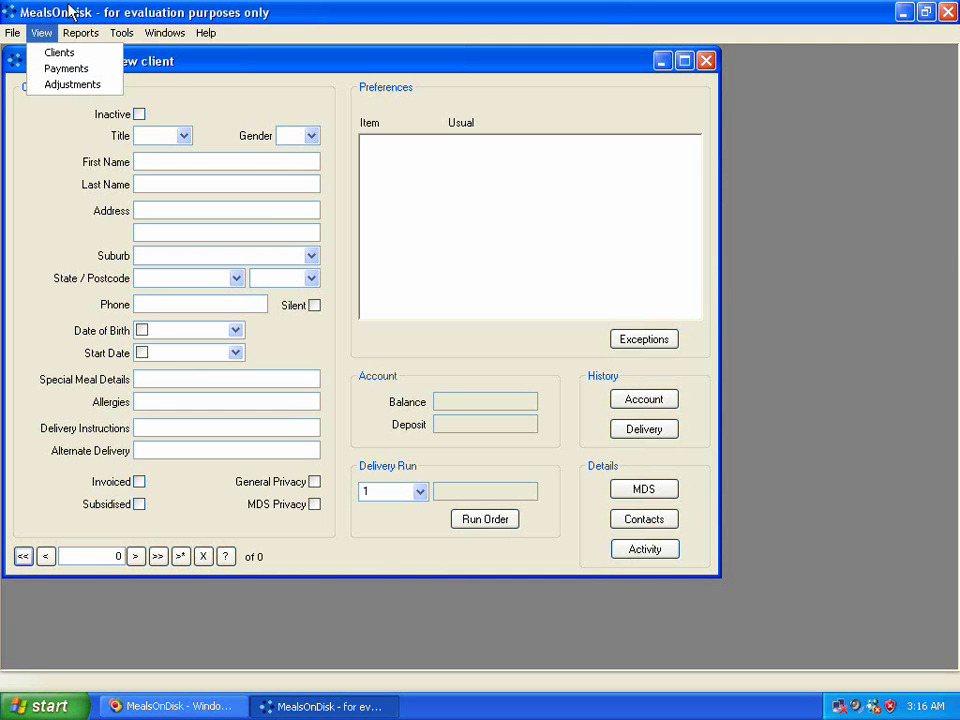
mouse_move(80, 40)
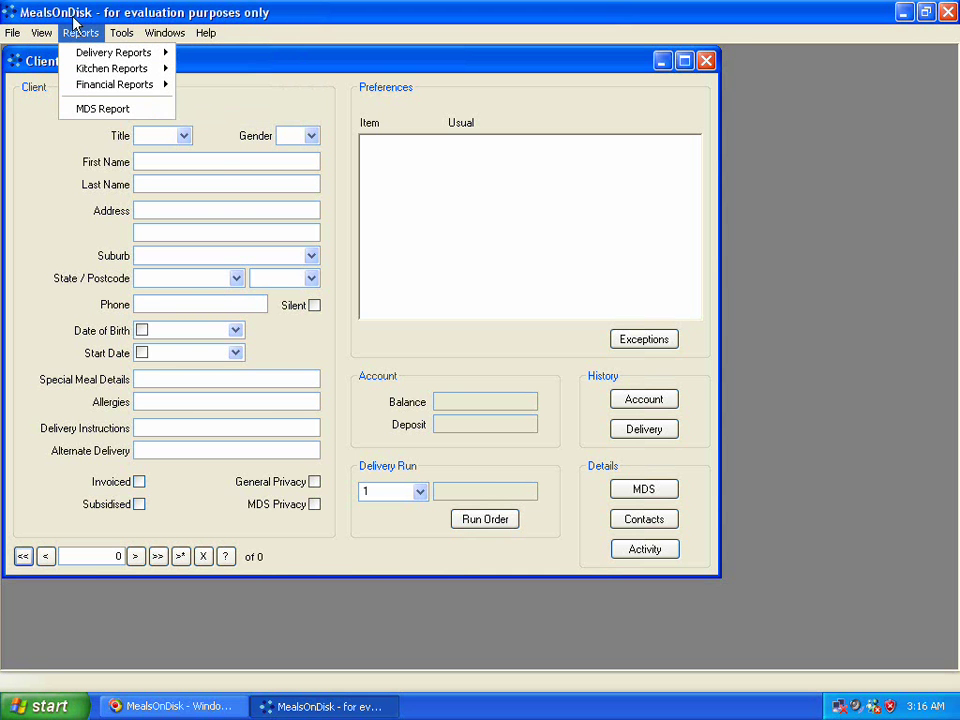
left_click(80, 12)
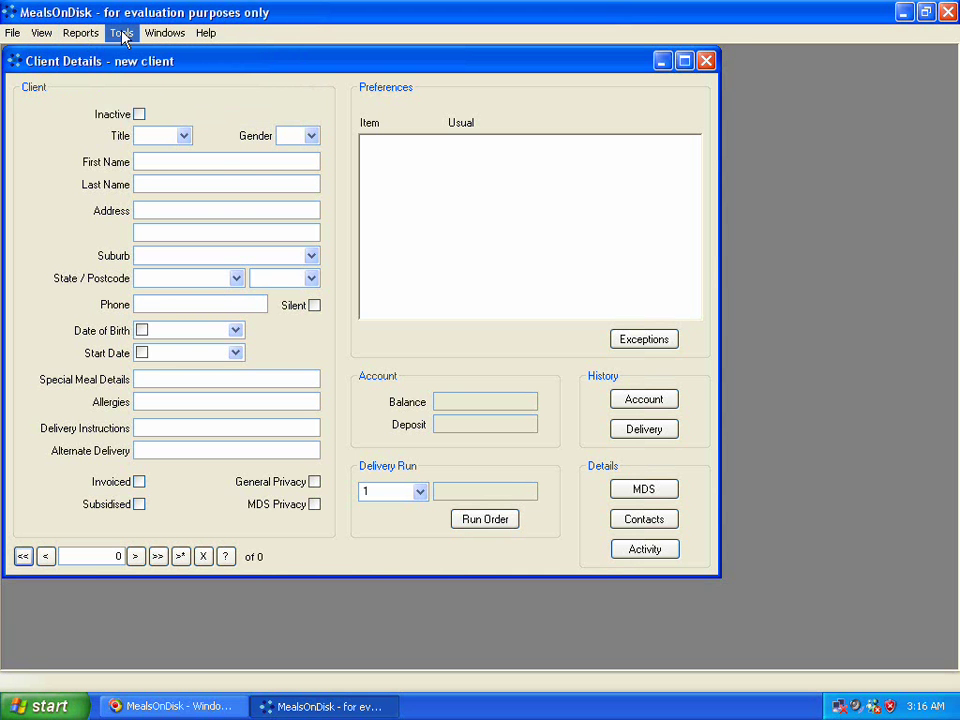
left_click(122, 36)
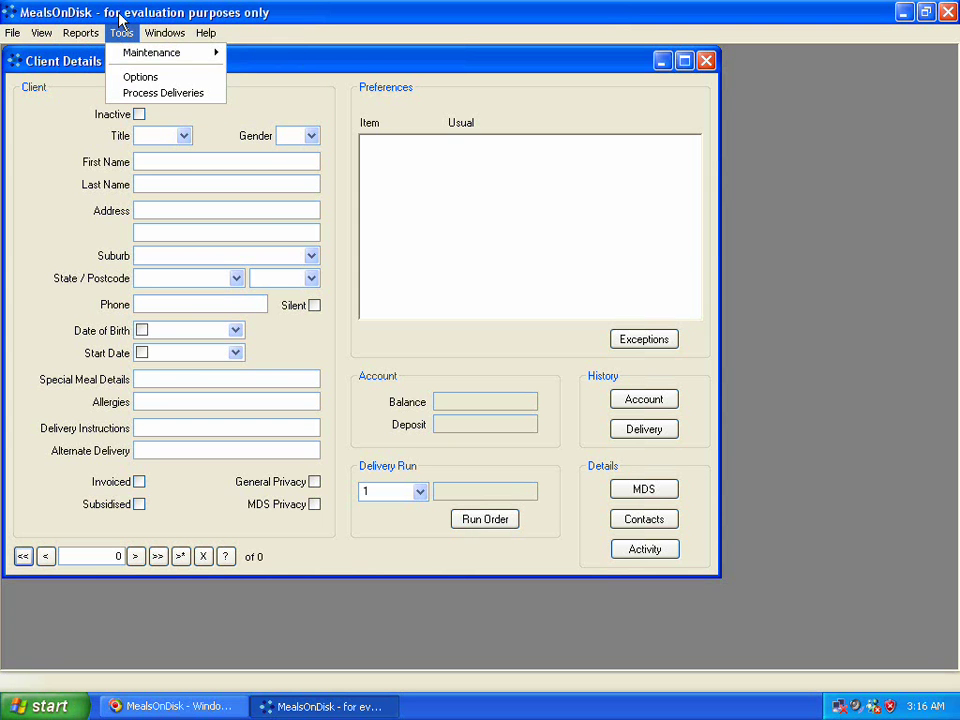
left_click(148, 13)
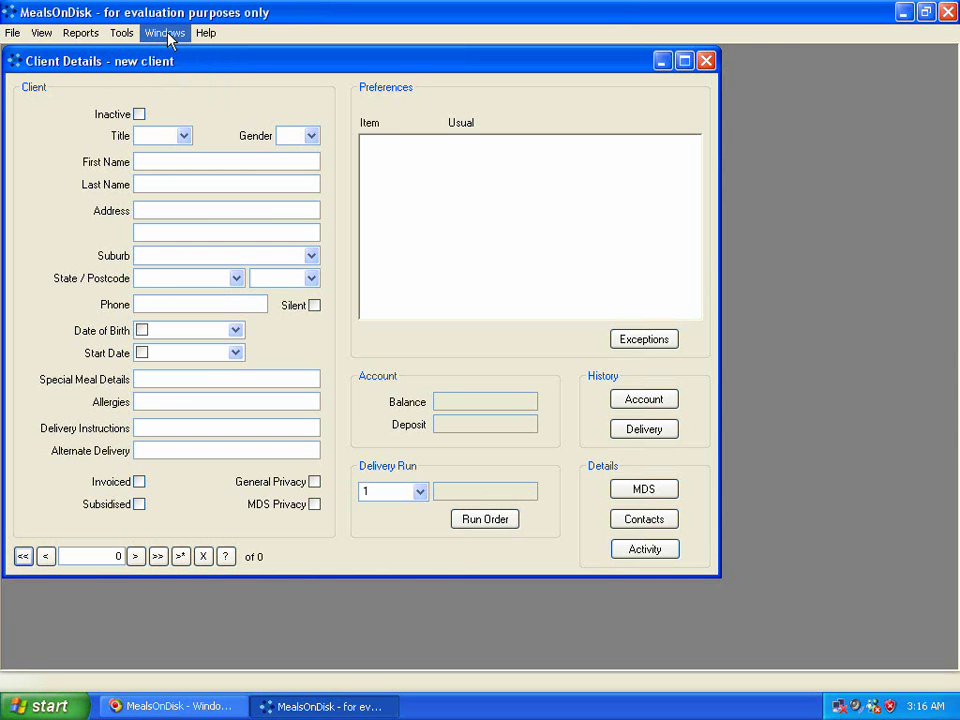
left_click(167, 36)
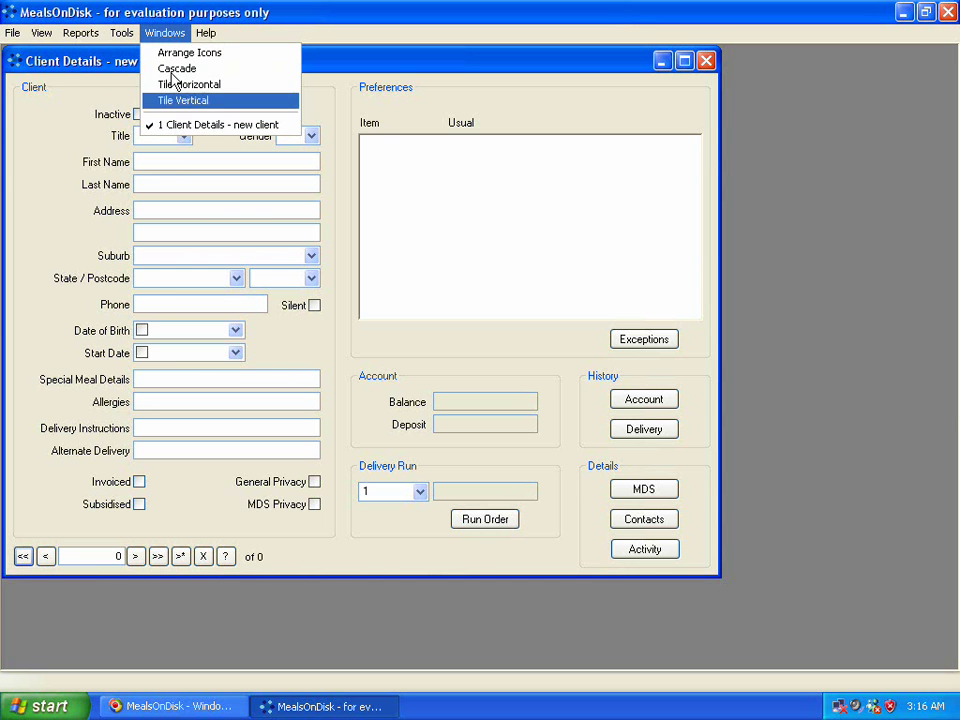
left_click(127, 10)
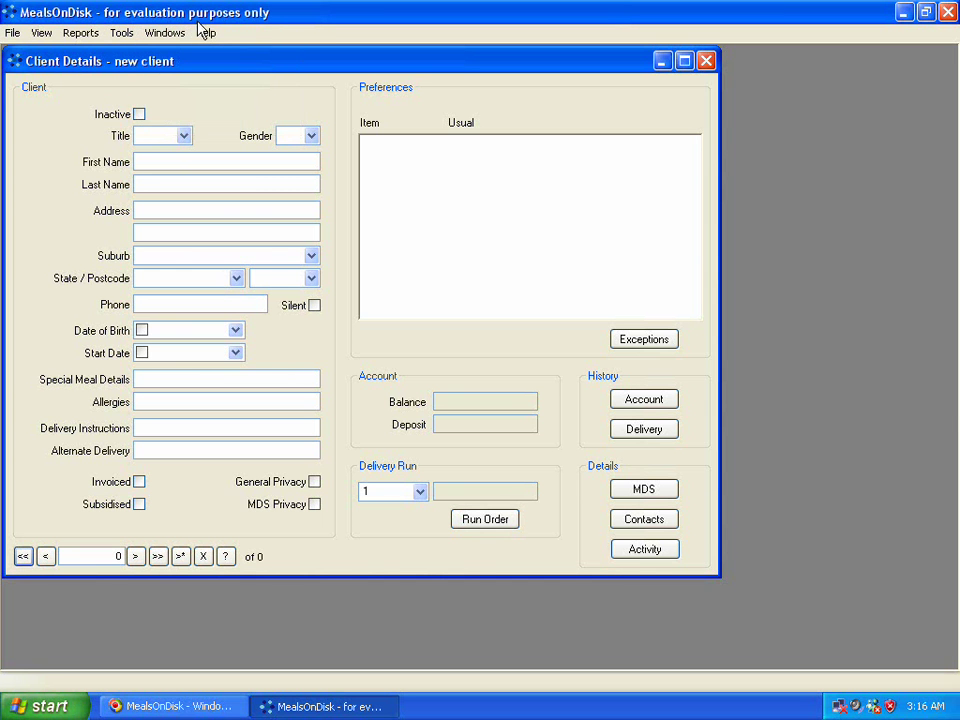
Step: View the About information with the MealsOnDisk version and evaluation details, and close it
left_click(208, 33)
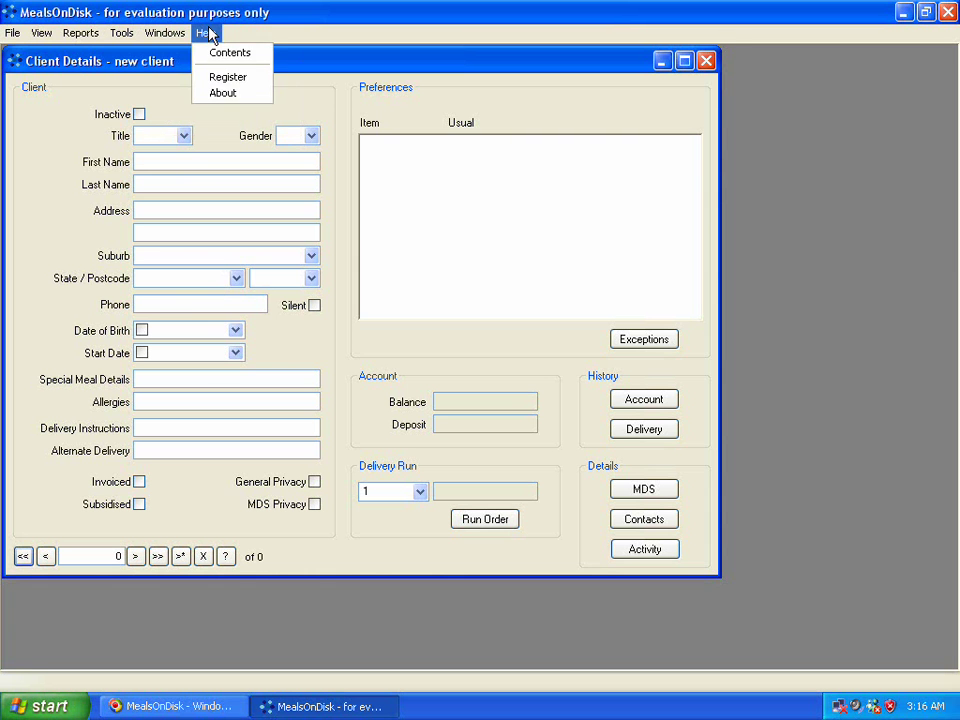
left_click(217, 104)
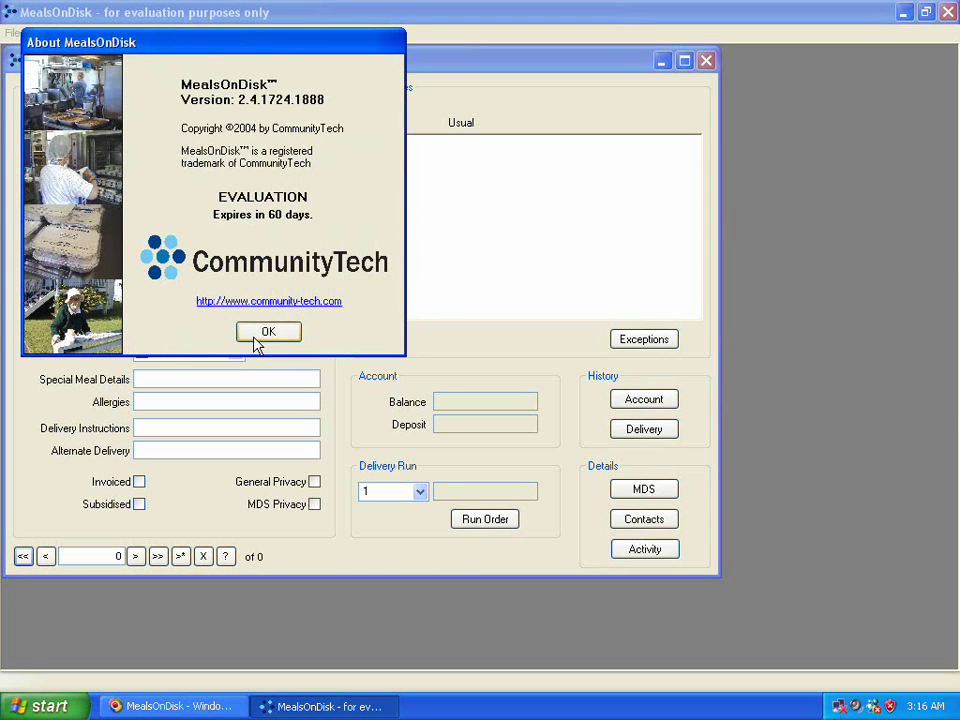
left_click(258, 338)
Step: Open the product registration form, examine its registration code and licence key fields, and cancel it
left_click(206, 33)
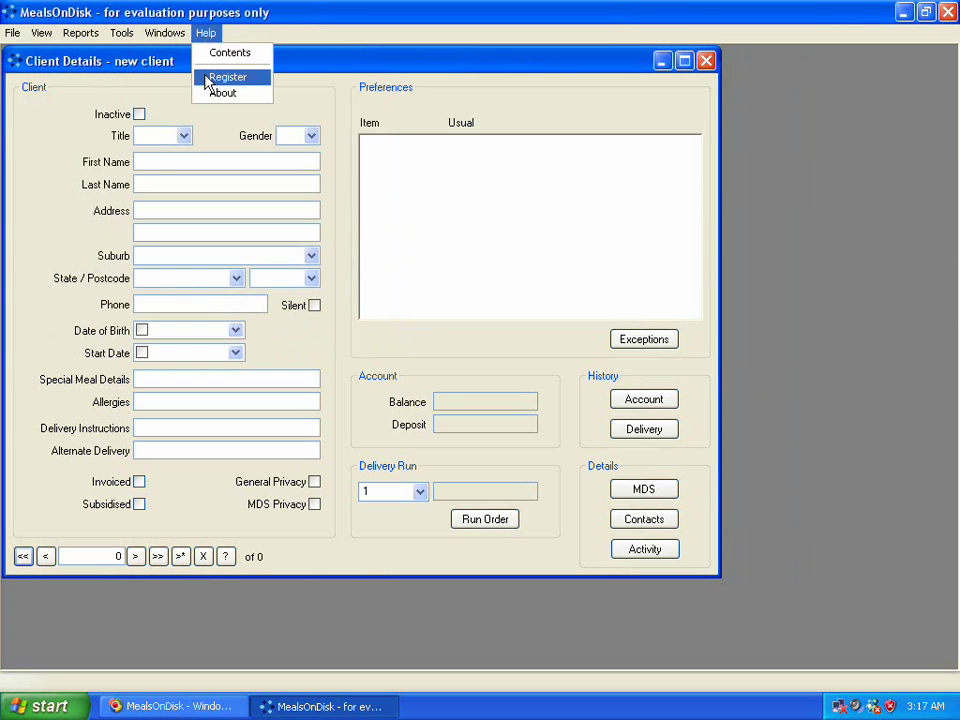
left_click(206, 79)
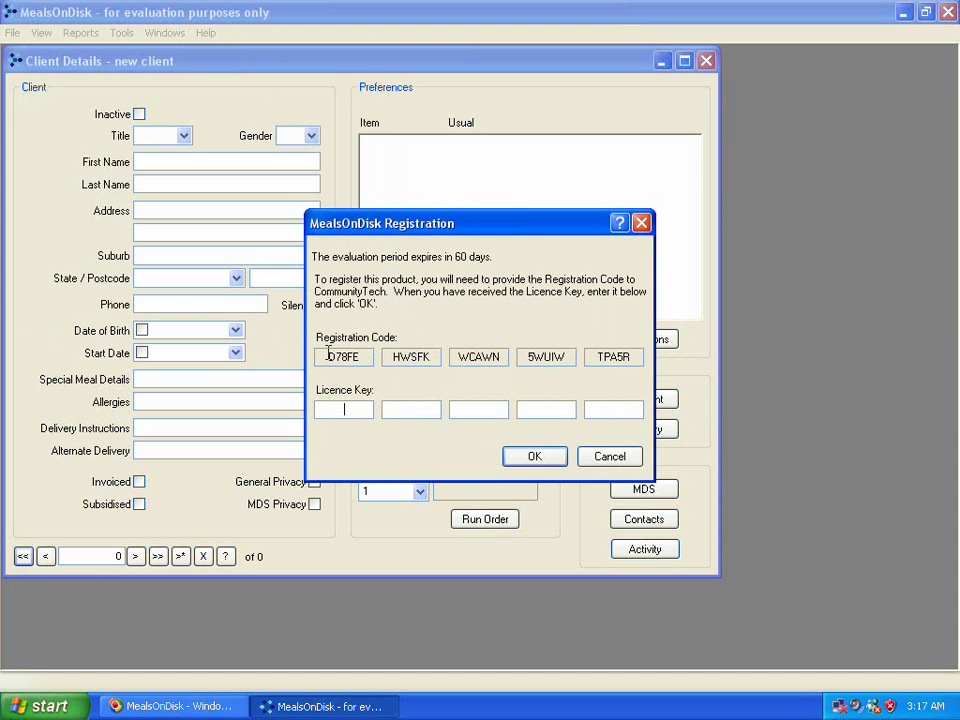
left_click_drag(327, 352, 574, 357)
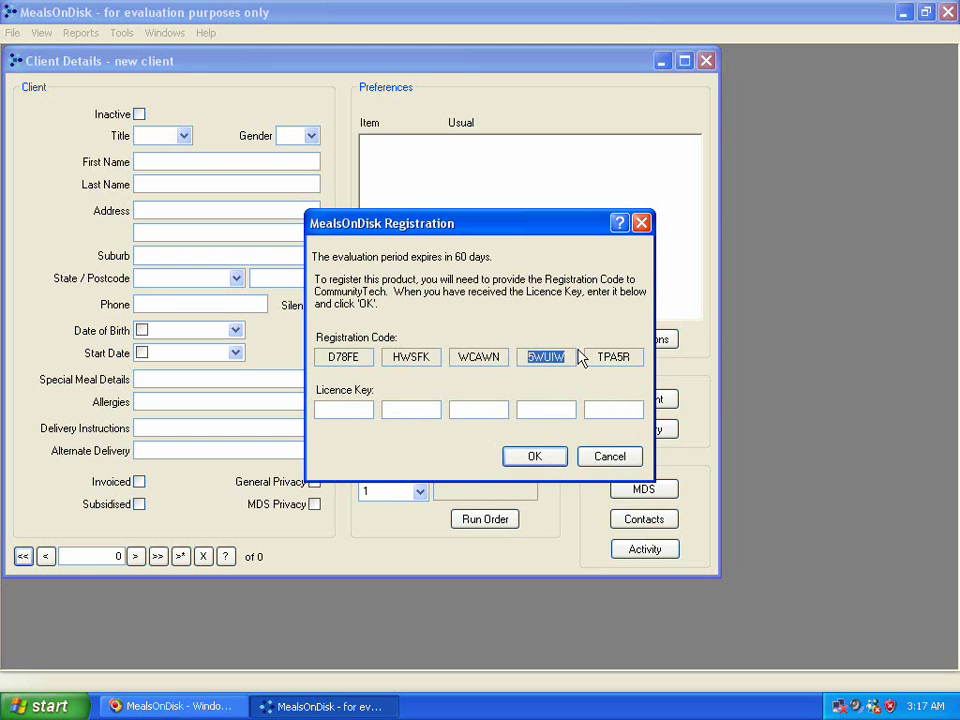
left_click(327, 407)
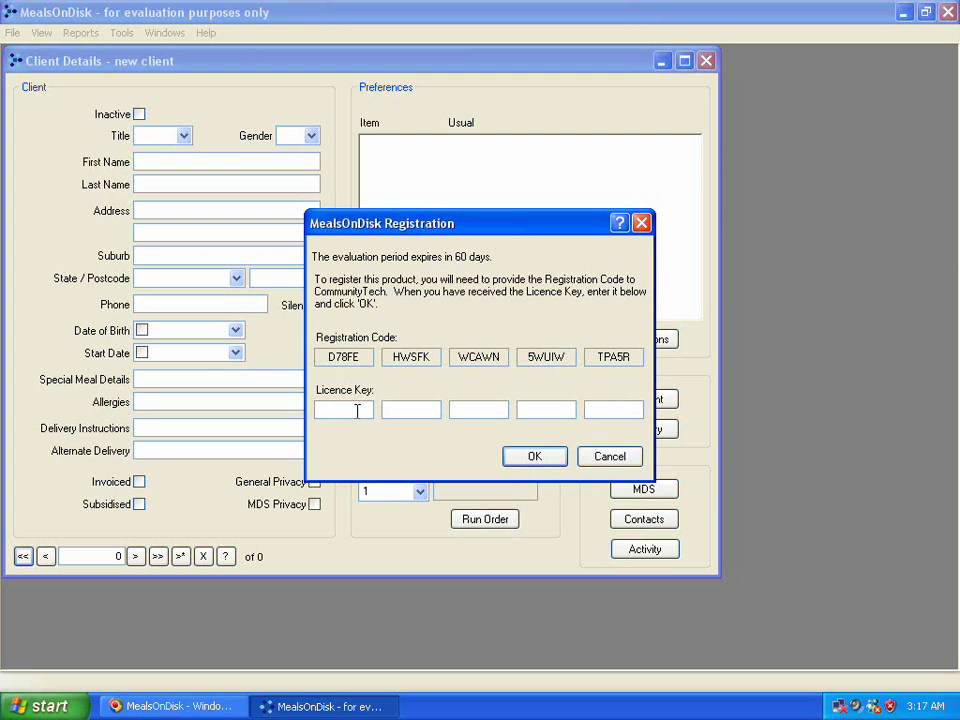
left_click(601, 458)
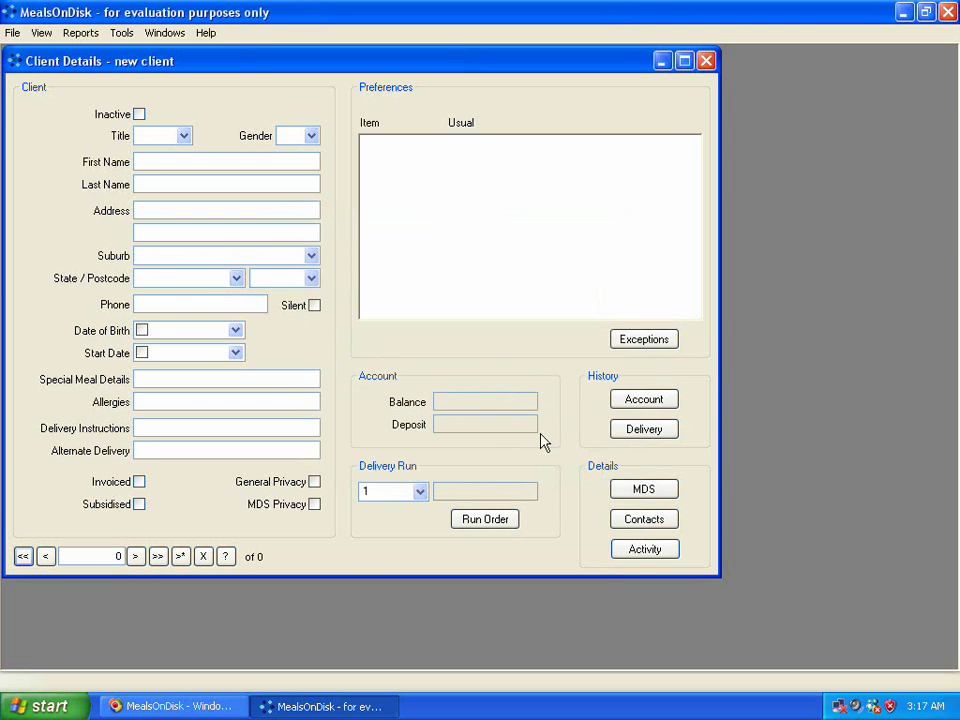
Step: Open the help contents, read the About MealsOnDisk topic, and close the help
left_click(206, 34)
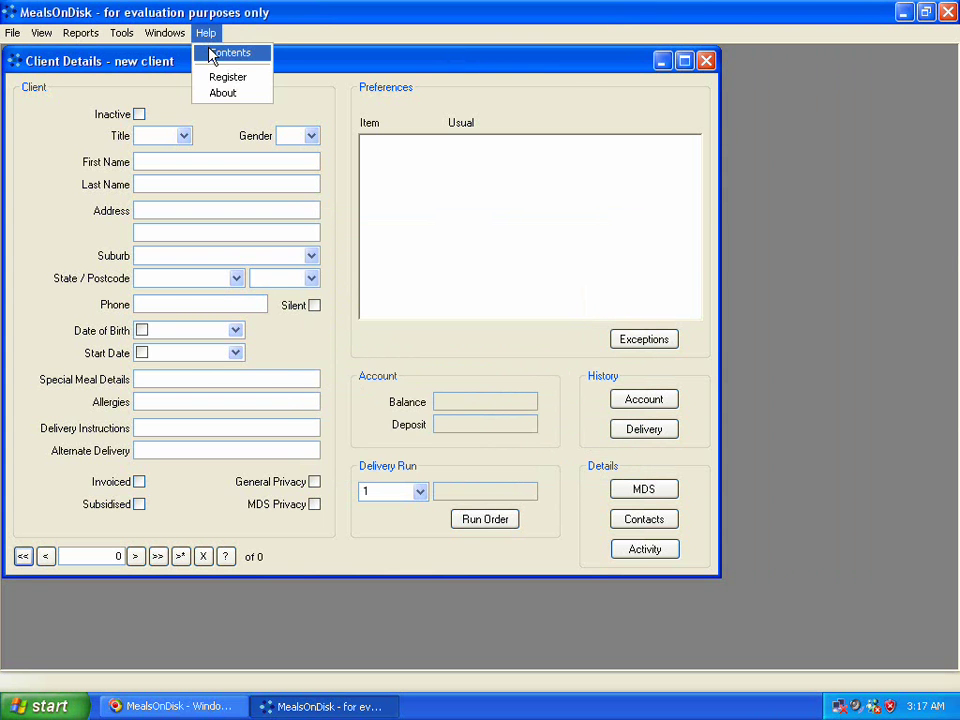
left_click(213, 55)
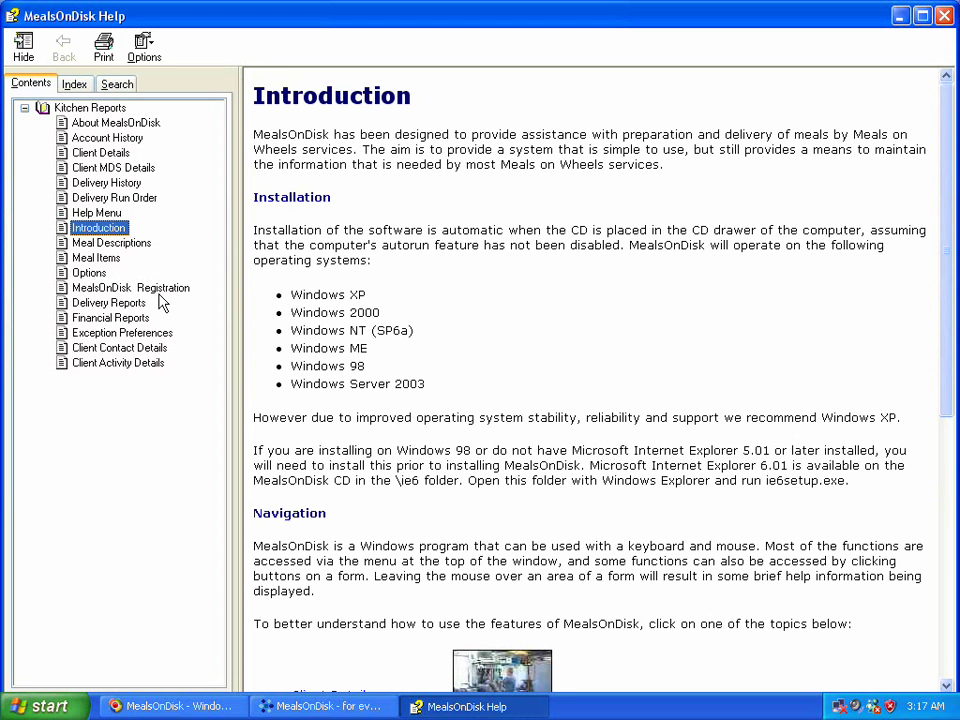
left_click(122, 123)
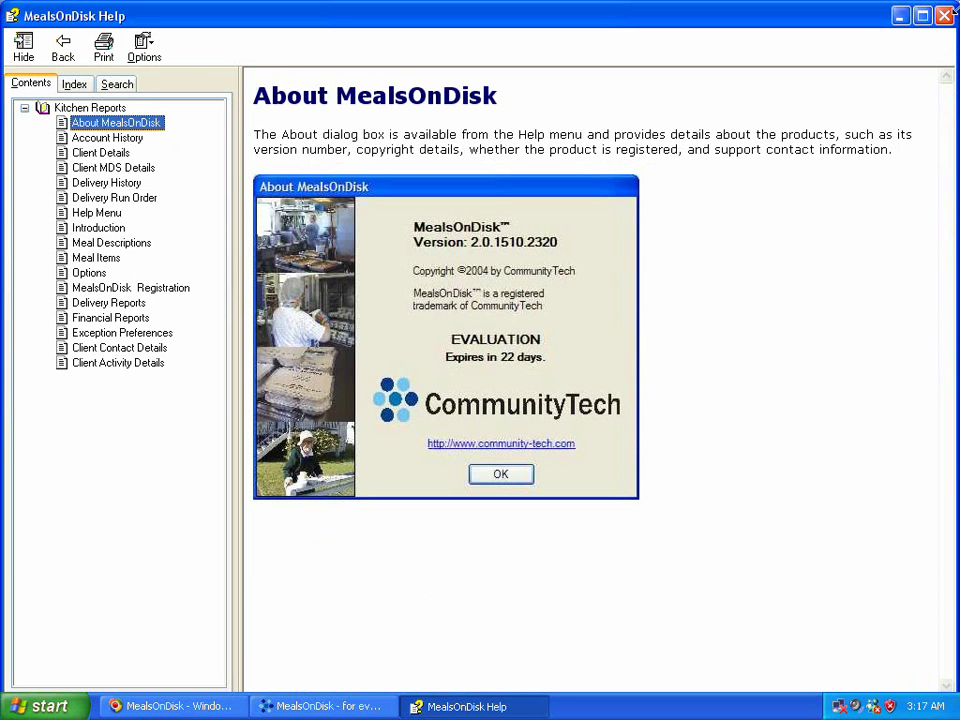
left_click(946, 17)
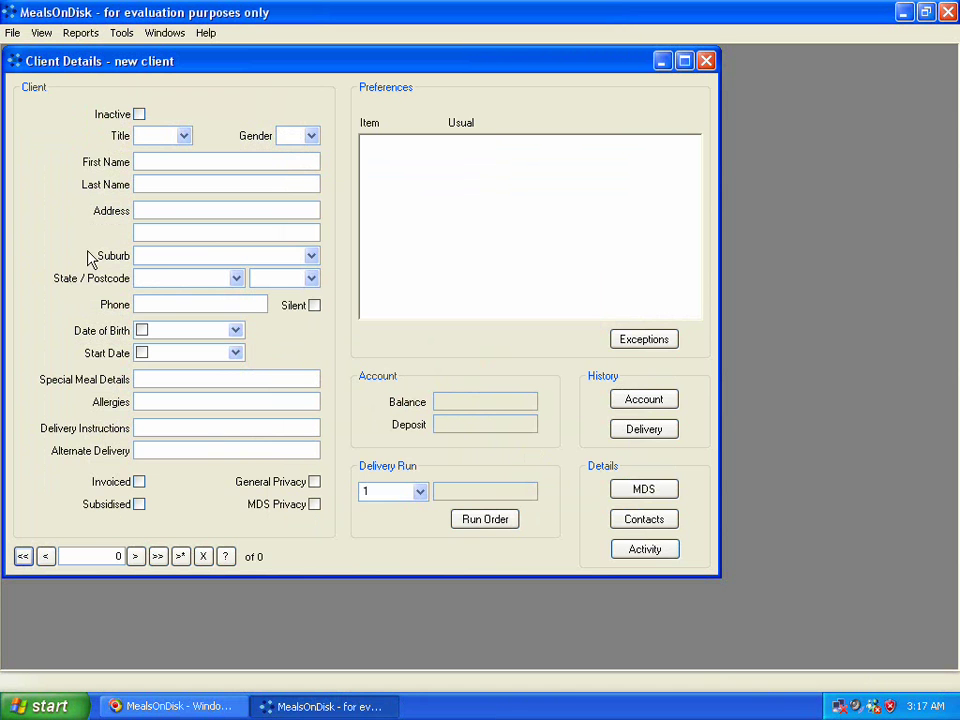
Step: Review the saved meal service name and agency details in the options, and cancel without editing
left_click(124, 37)
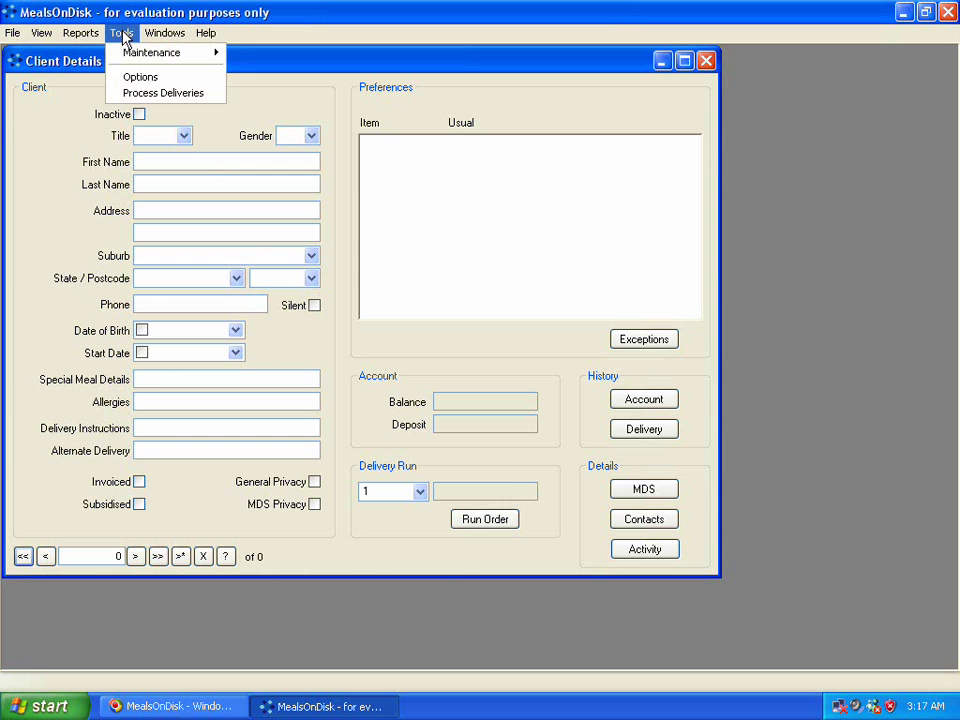
left_click(125, 80)
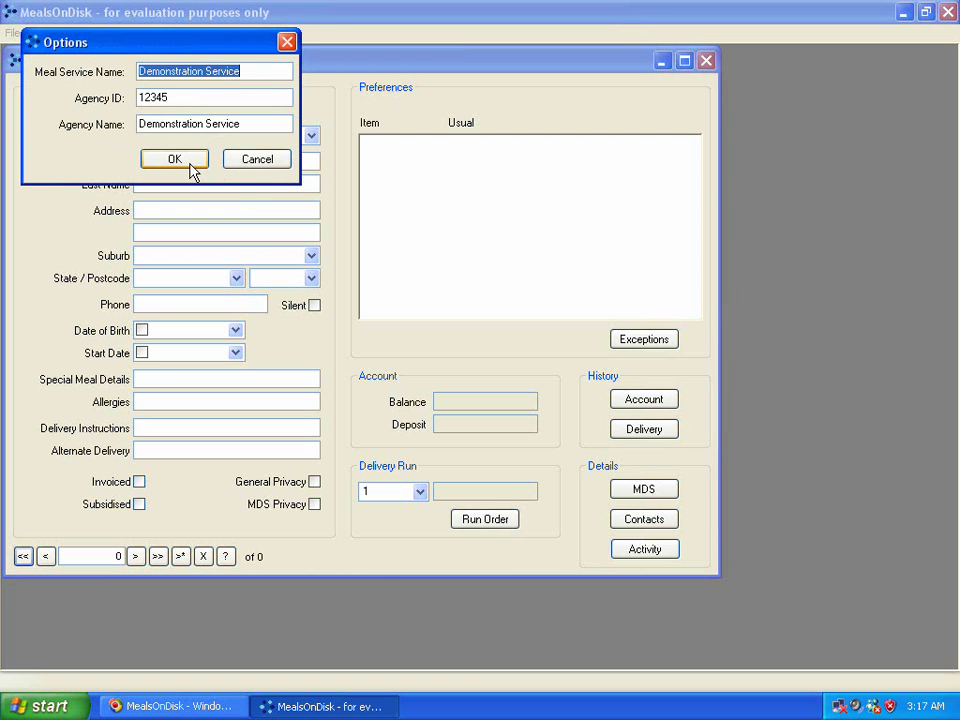
left_click(243, 164)
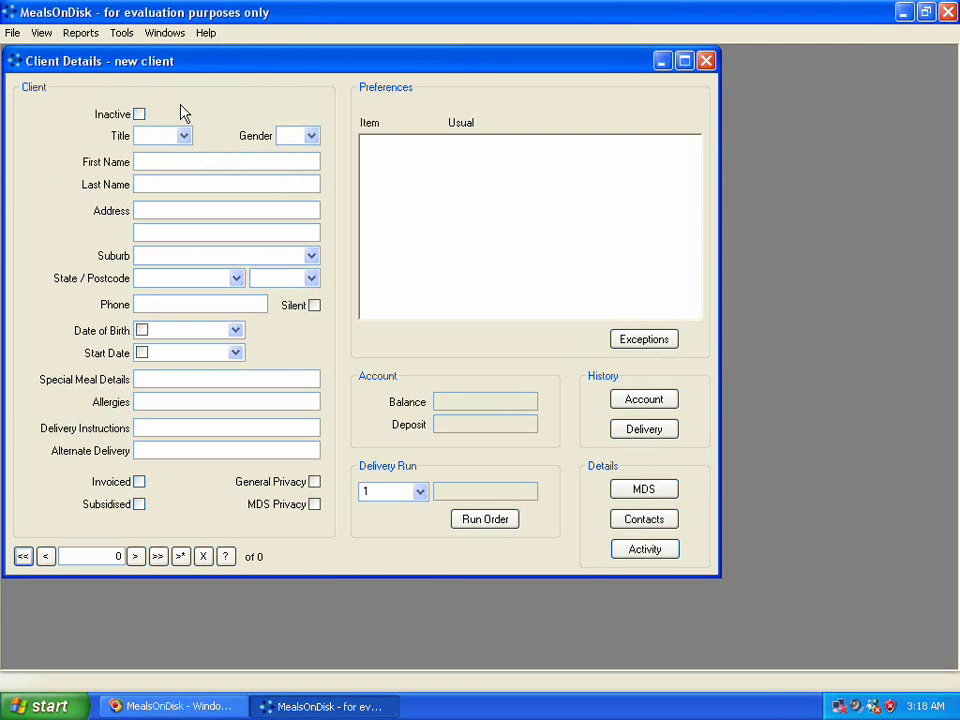
Step: Open the delivery runs maintenance and describe run 1 as Preston and run 2 as Kew
left_click(130, 38)
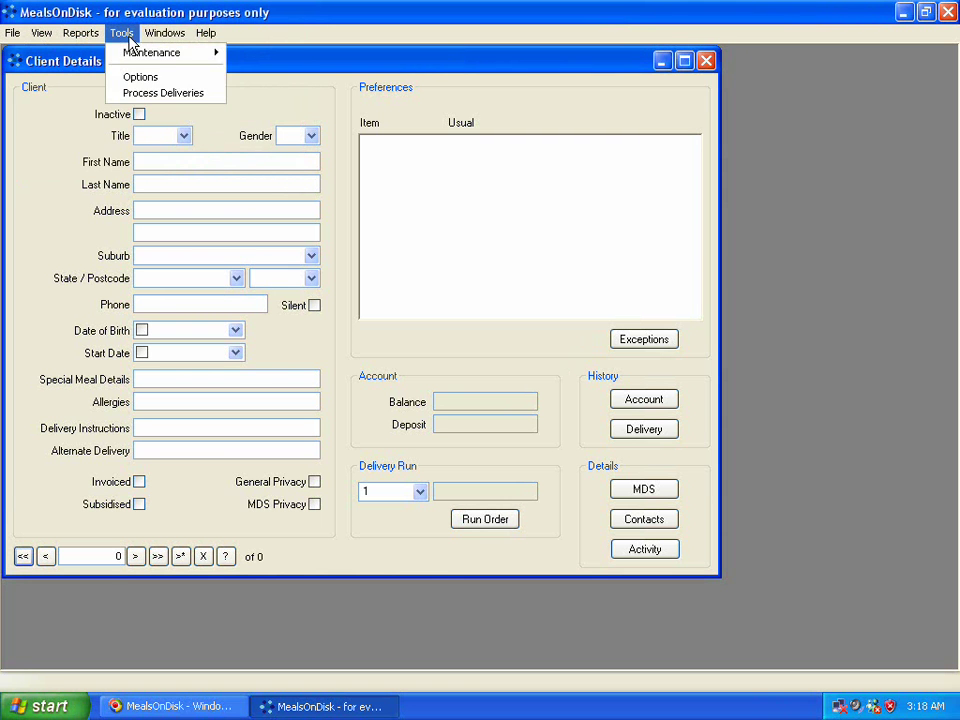
mouse_move(132, 55)
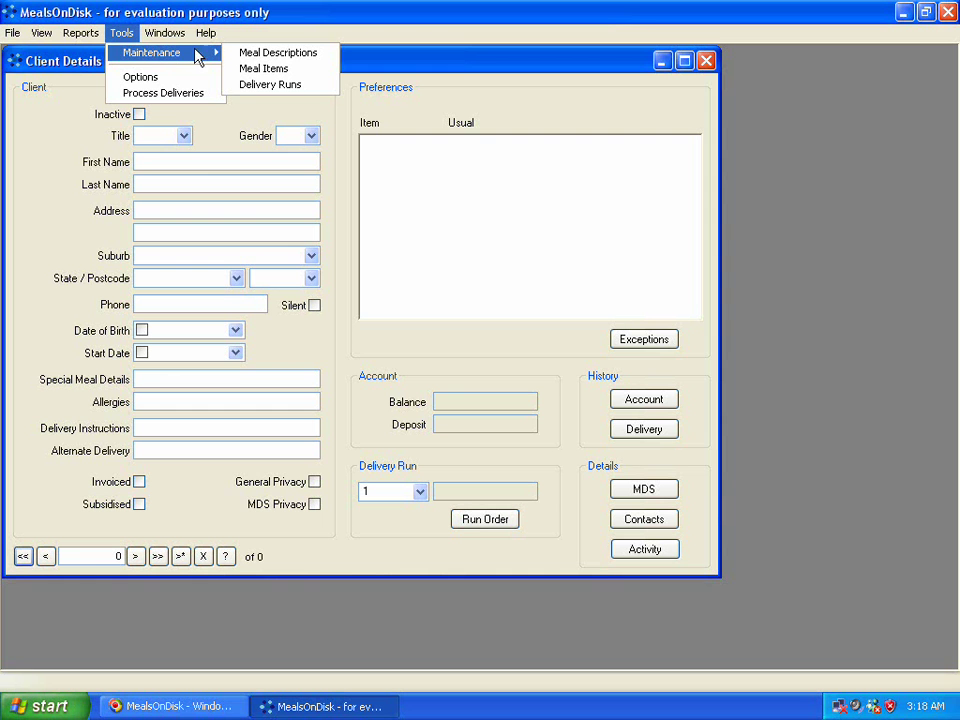
left_click(268, 84)
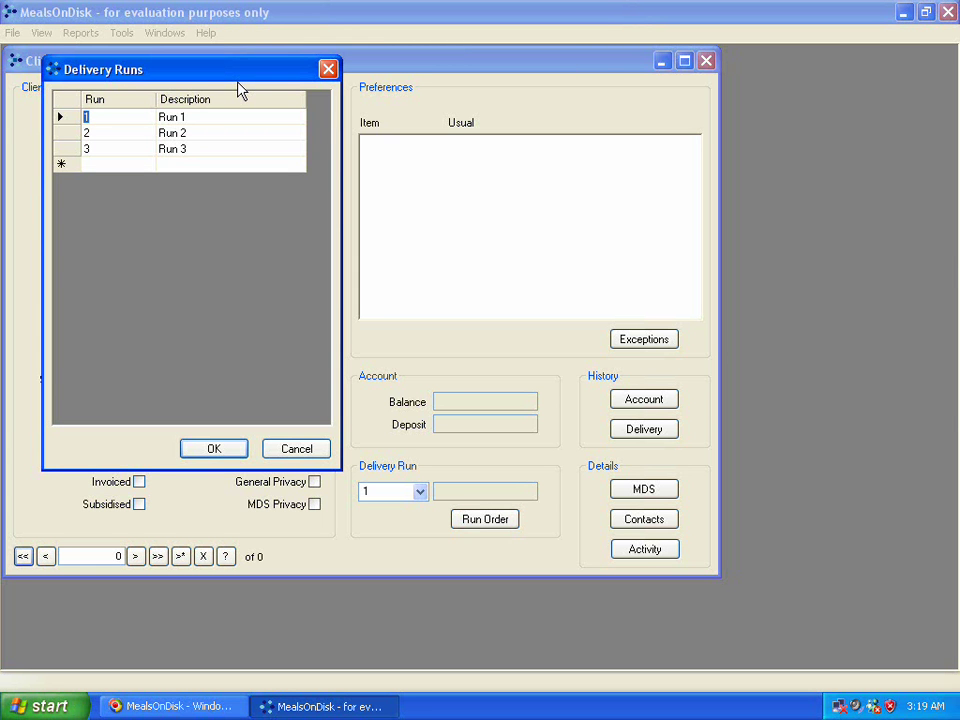
key("Tab")
type("Preston")
left_click(196, 132)
type("Kew")
Step: Change the run codes of the second and third delivery runs to 2A and 2B
left_click(96, 132)
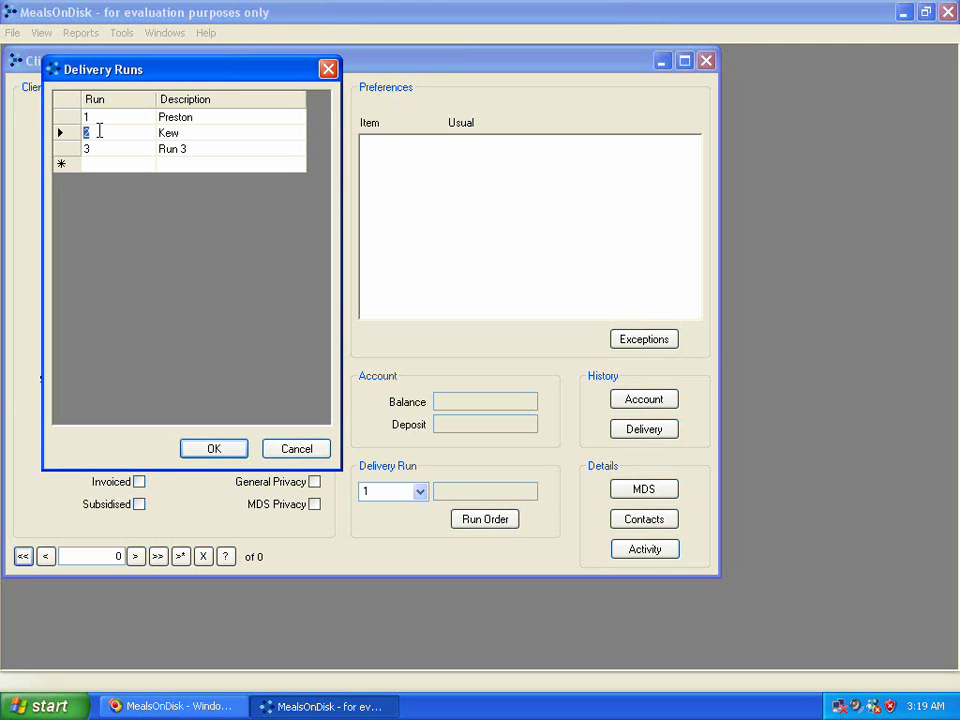
key("BackSpace")
type("2A")
left_click(99, 148)
type("2B")
Step: Set the description of run 2B to South Yarra and check the entries in the run list
left_click(198, 147)
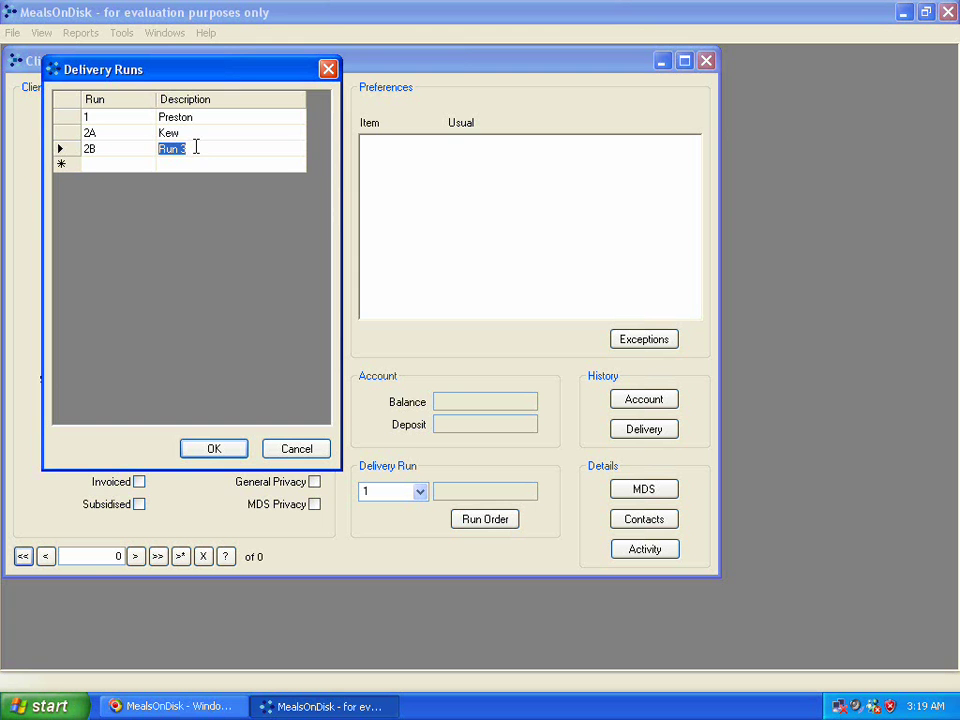
type("South Yarra")
left_click(140, 136)
left_click(184, 136)
left_click(140, 117)
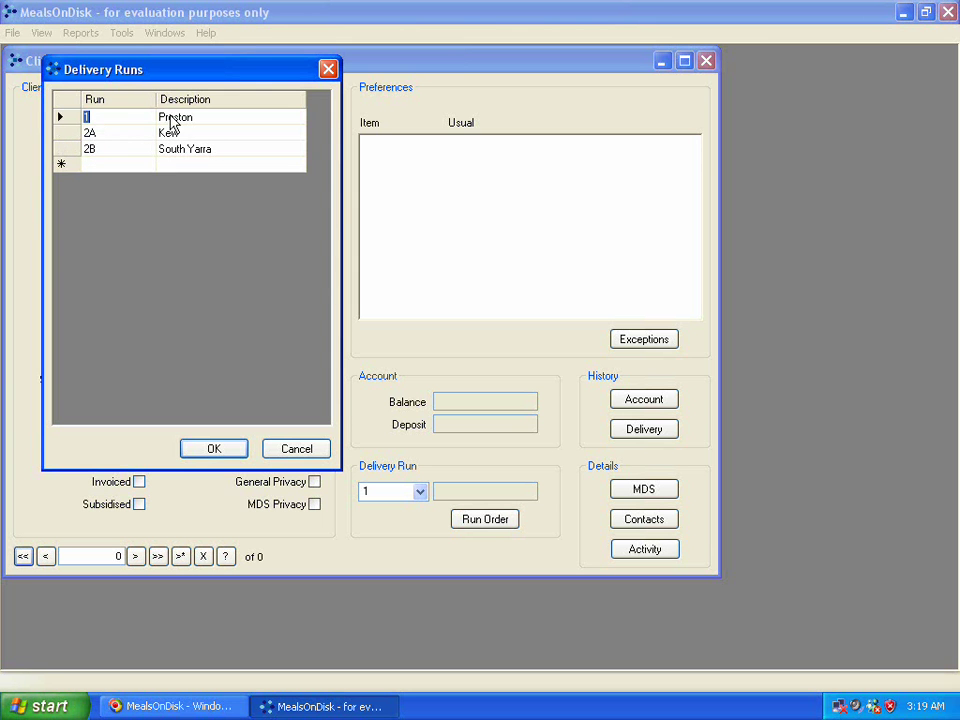
left_click(172, 116)
left_click(146, 150)
left_click(178, 150)
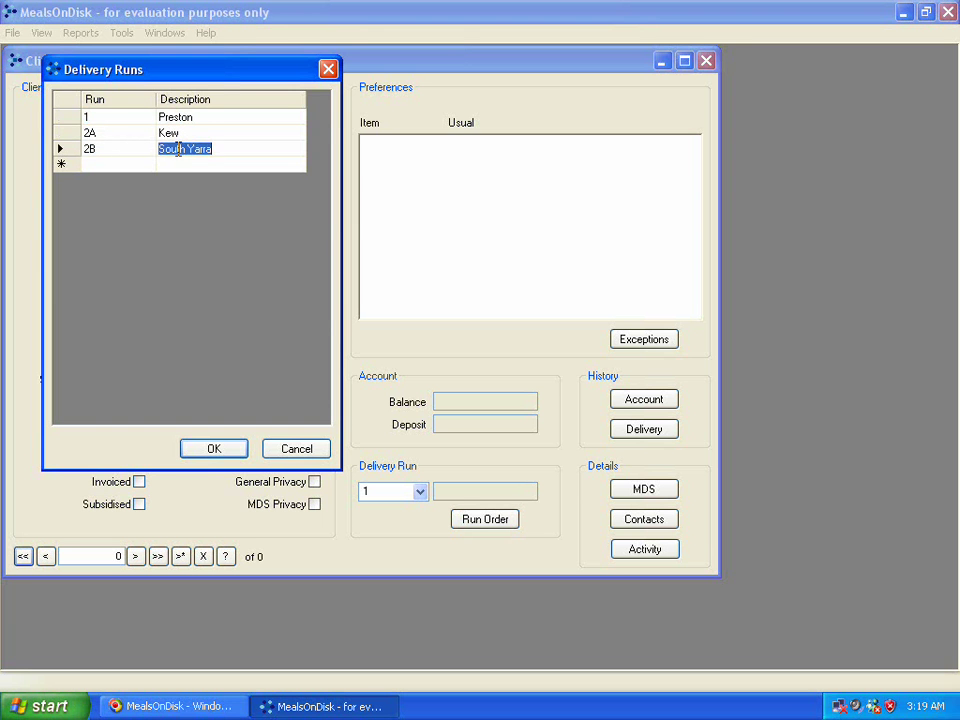
Step: Add a delivery run AB described as Geelong, save the delivery runs and acknowledge the notice
left_click(94, 166)
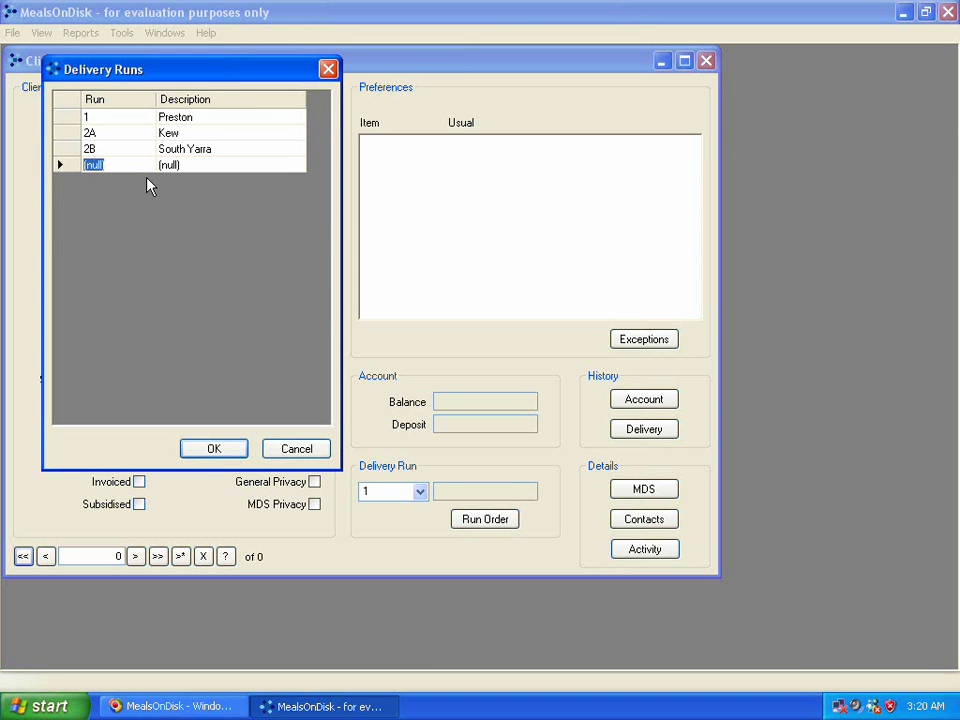
type("AB")
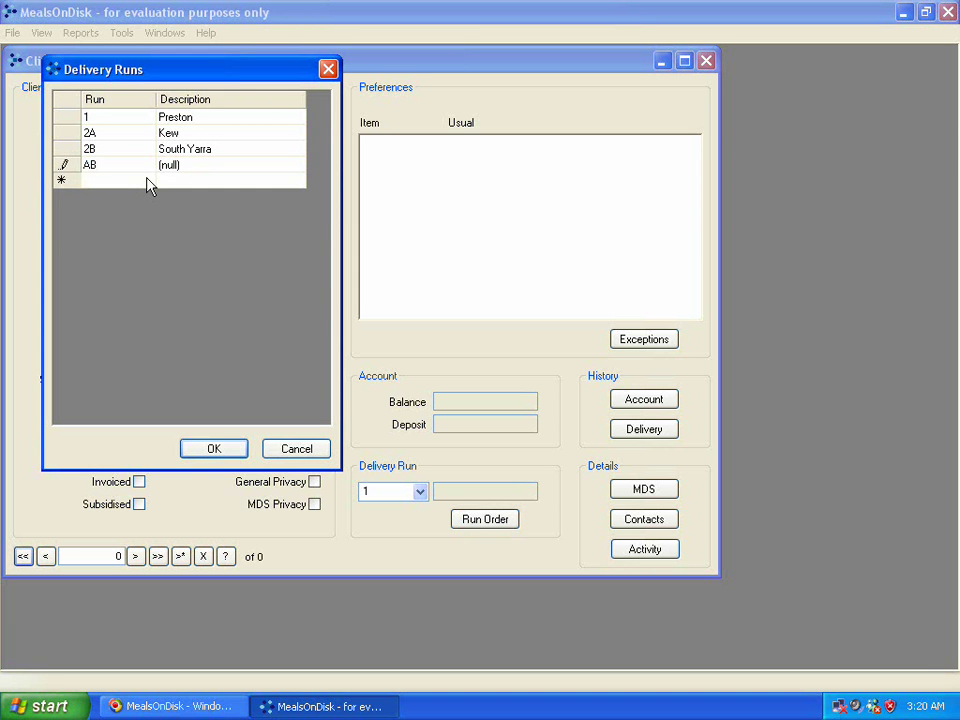
key("Tab")
type("Geelong")
left_click(218, 451)
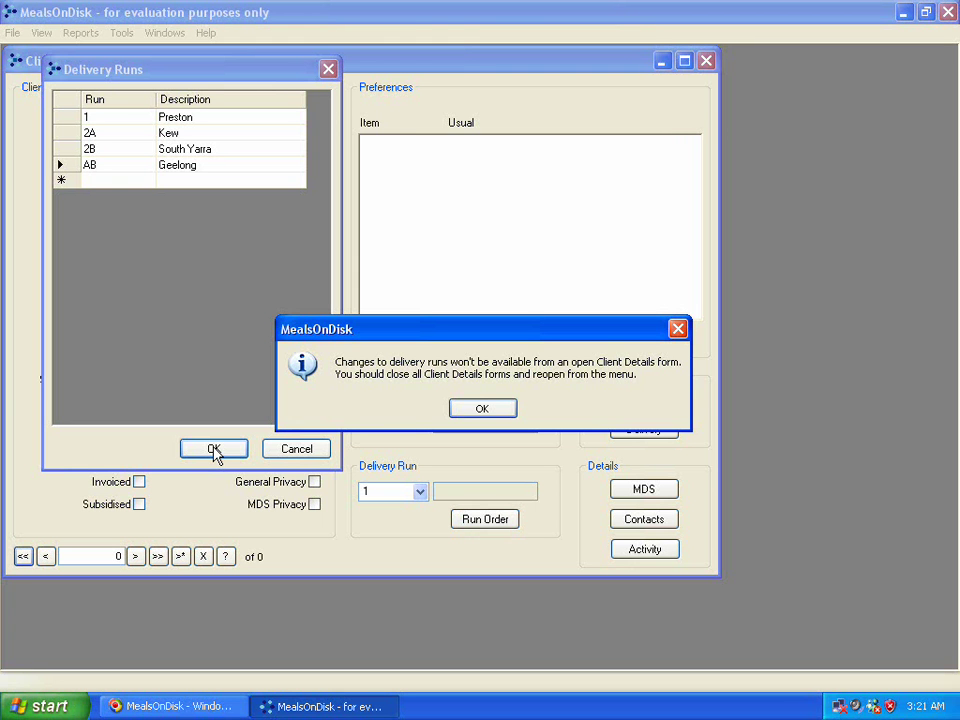
left_click(481, 410)
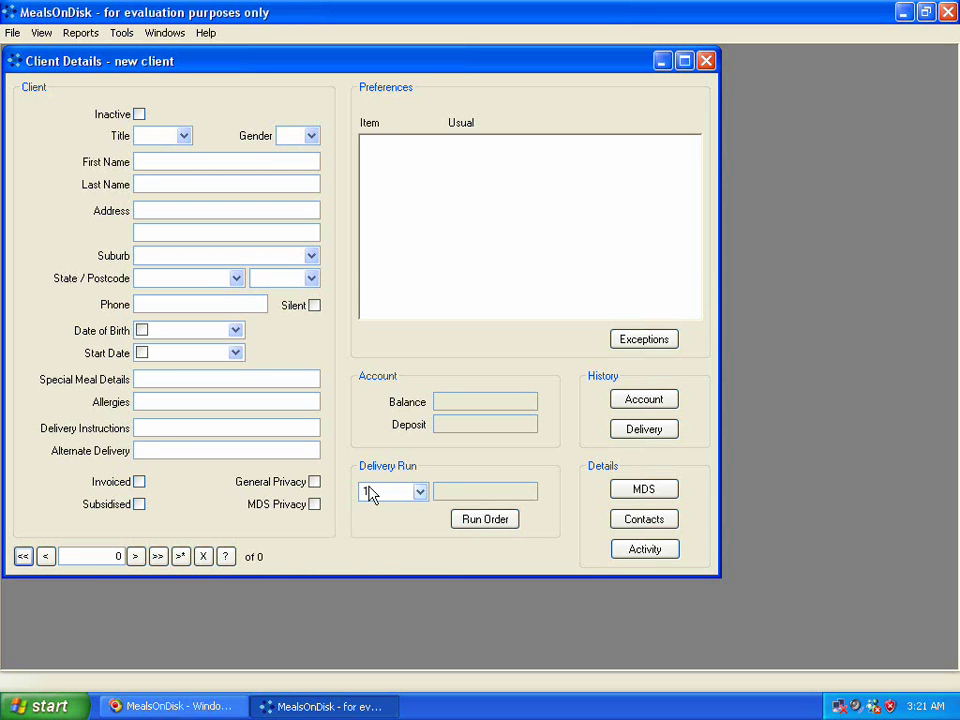
Step: Check which delivery runs the open client form offers, keeping run 1 selected
left_click(420, 492)
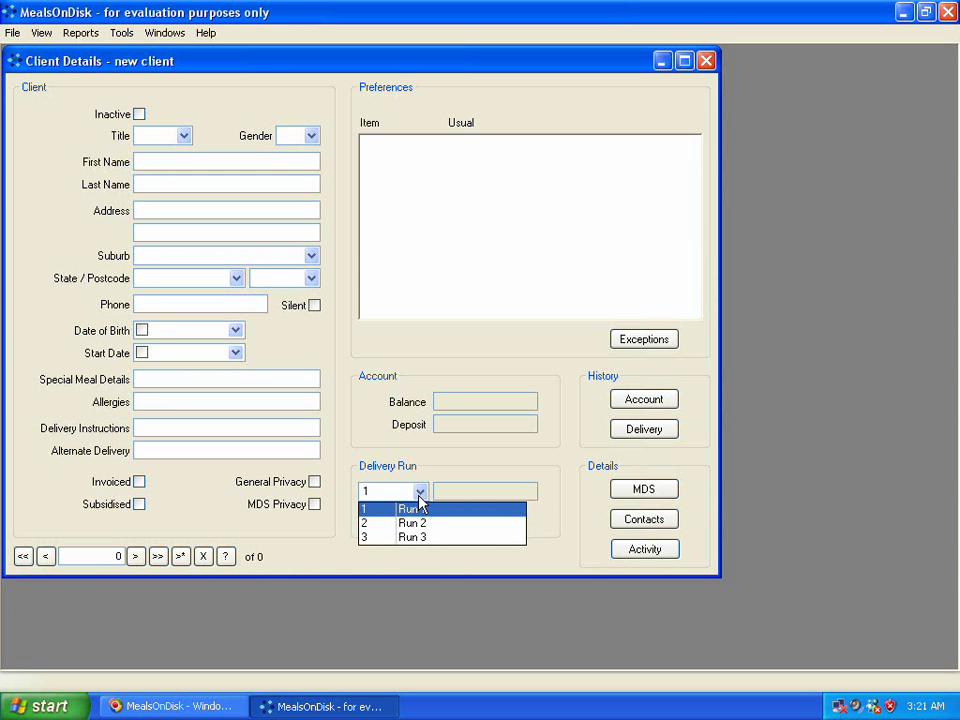
left_click(421, 506)
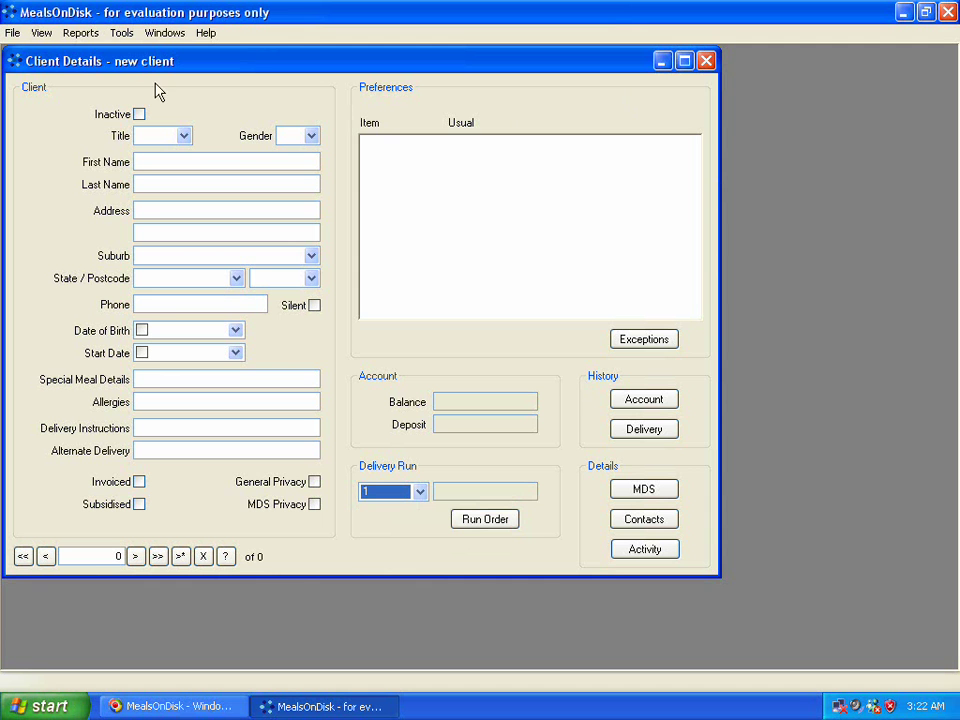
left_click(42, 33)
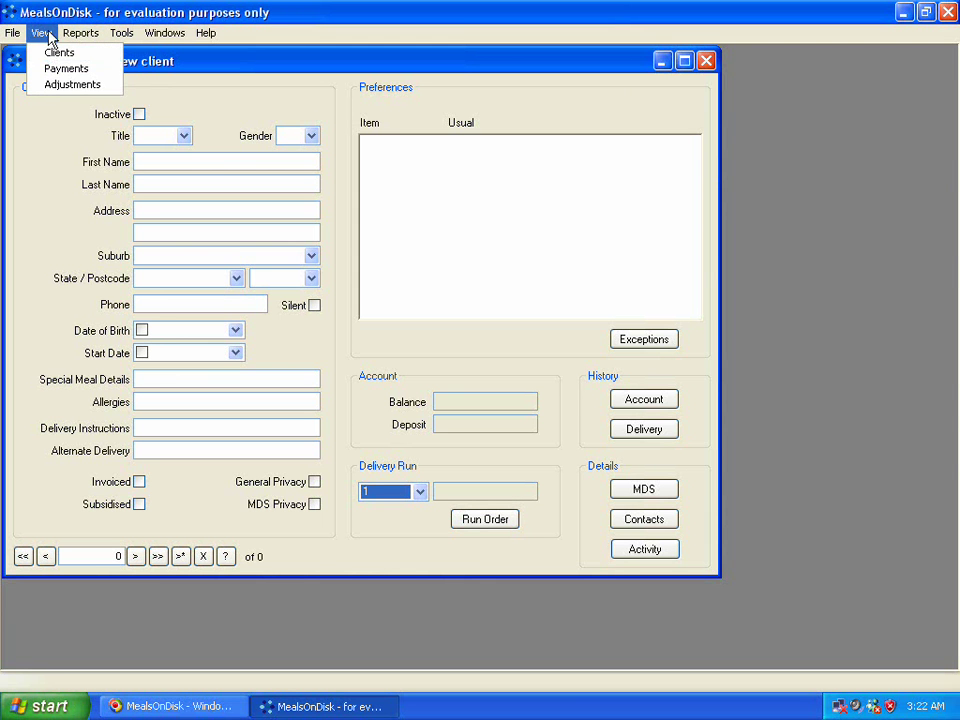
left_click(80, 15)
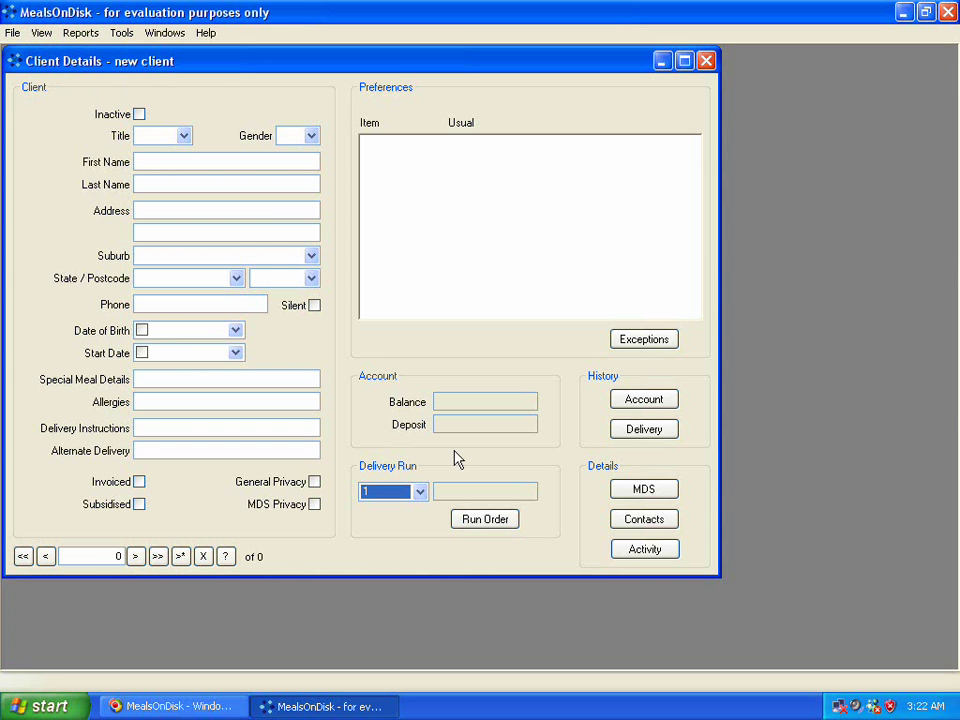
Step: Open the meal items maintenance and change the Frozen item's plural description to Frozen Meals
left_click(119, 33)
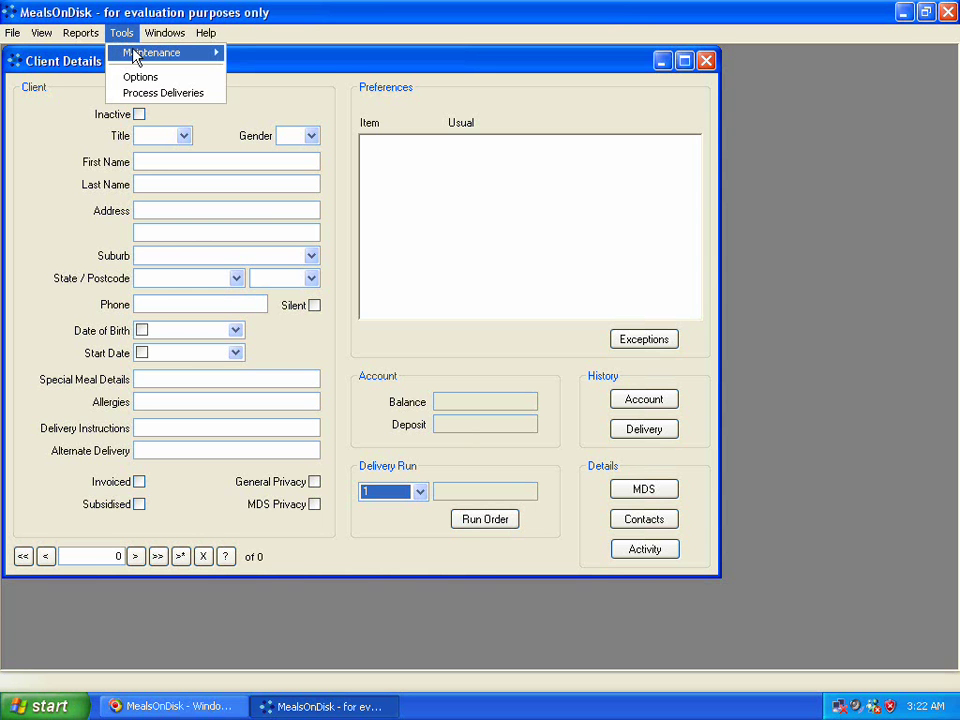
mouse_move(135, 58)
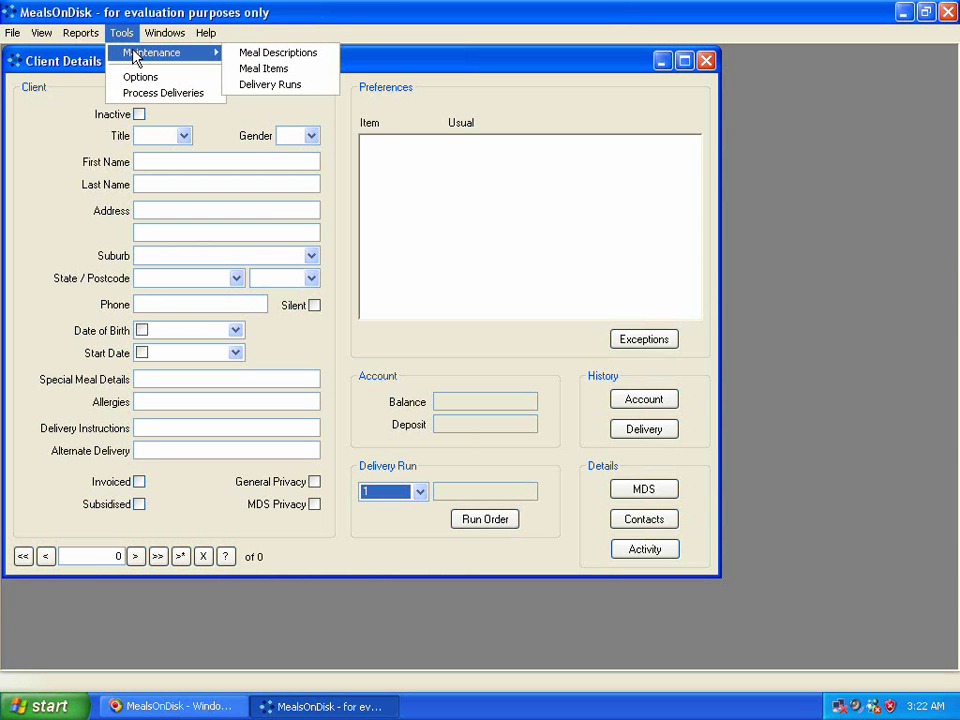
left_click(252, 69)
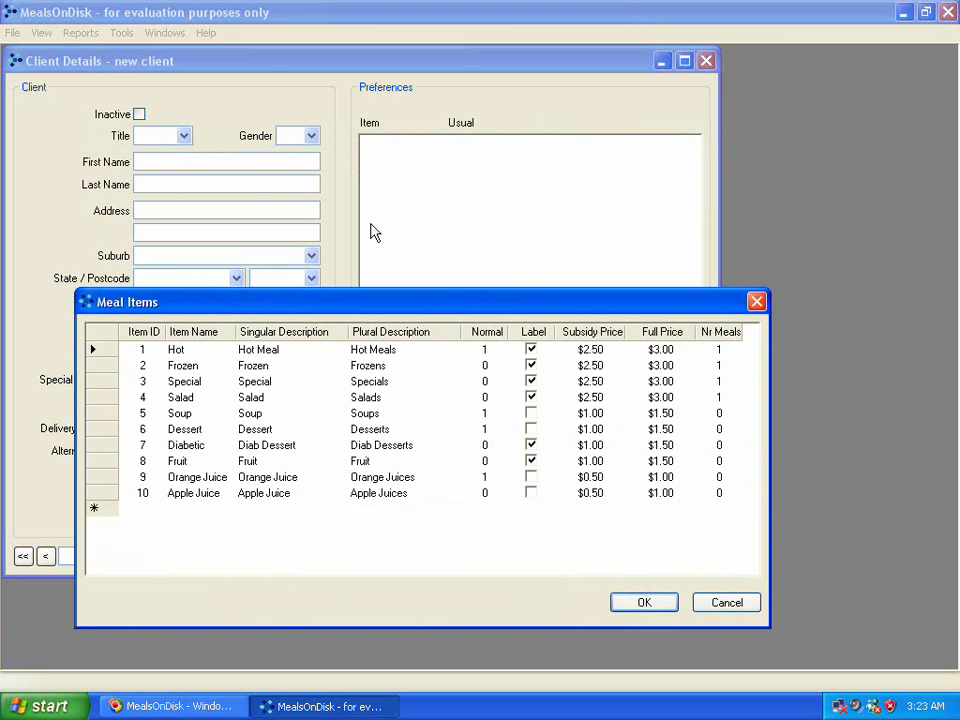
left_click_drag(352, 313, 322, 185)
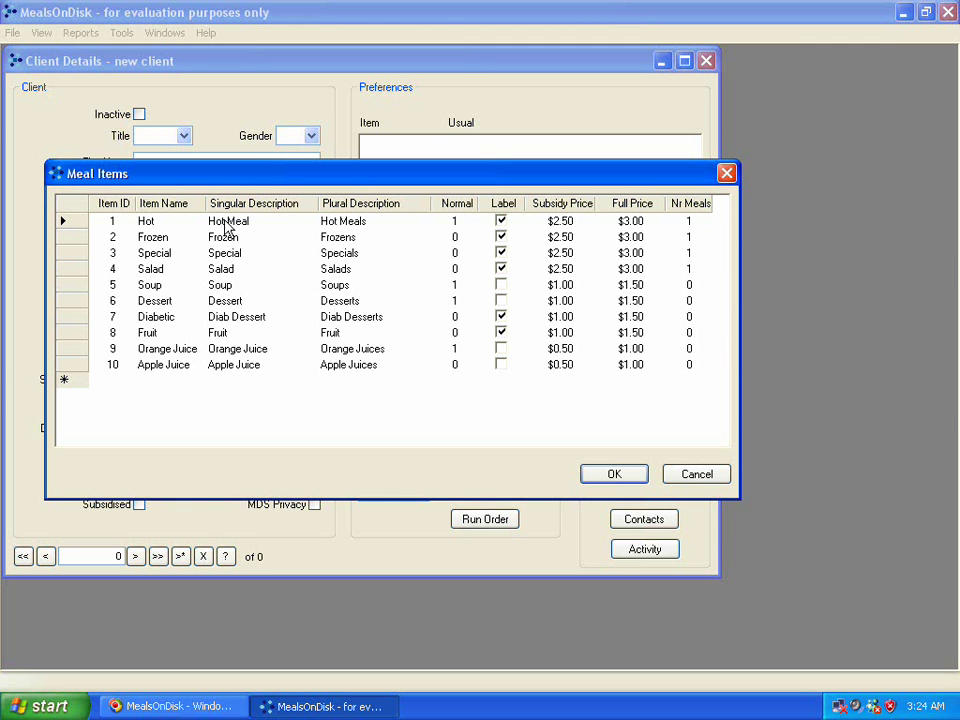
left_click(356, 240)
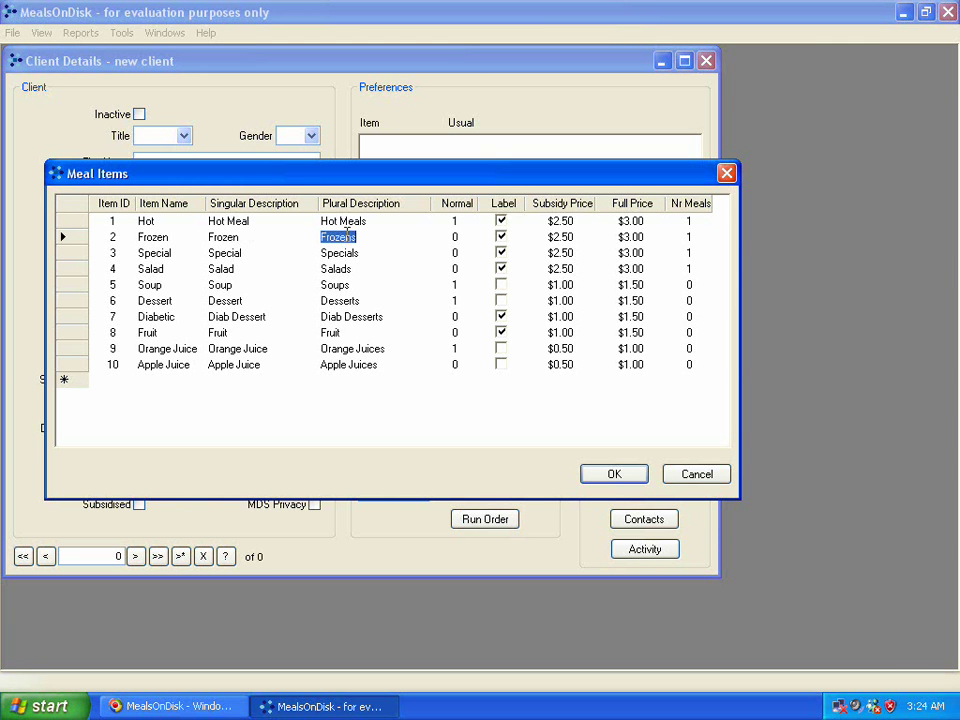
left_click(358, 237)
key("BackSpace")
type("Meals")
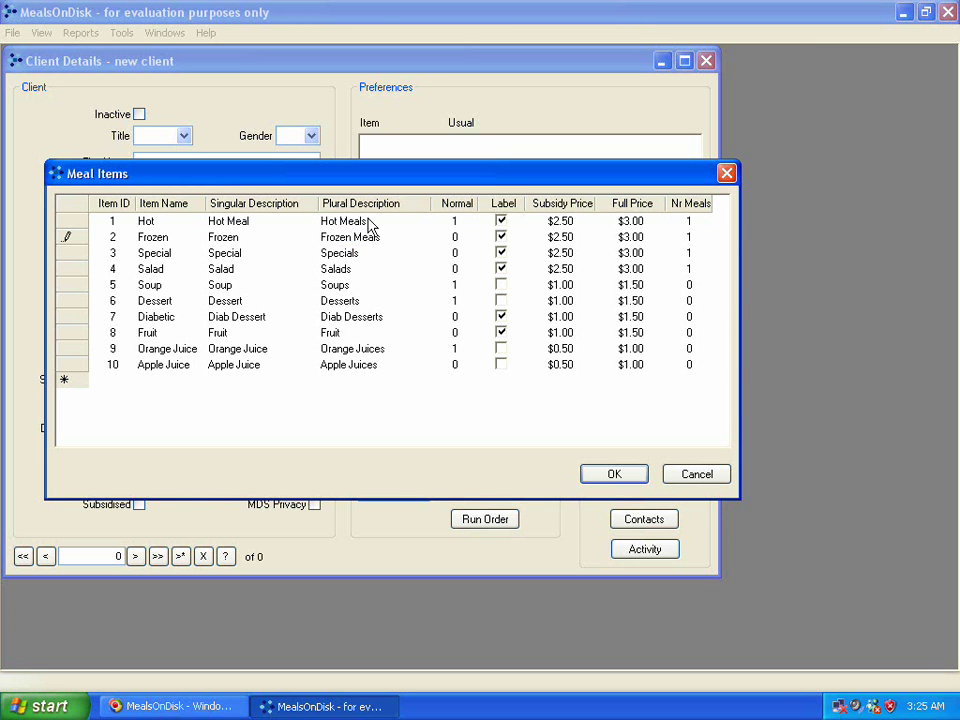
left_click(322, 224)
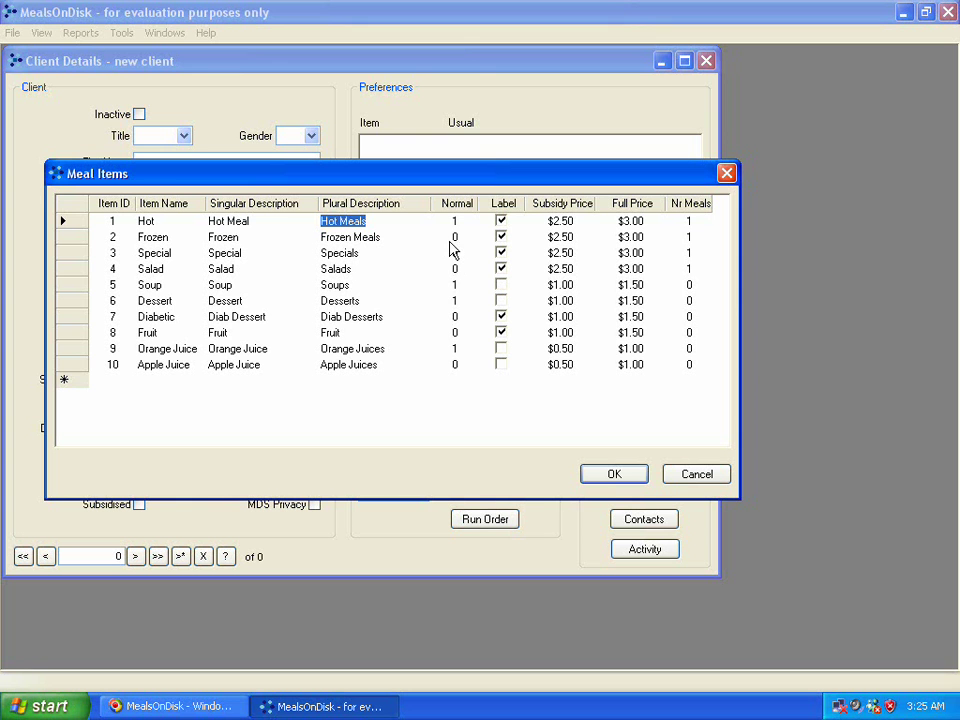
Step: Set the normal quantity of the Soup item to 0
left_click(453, 285)
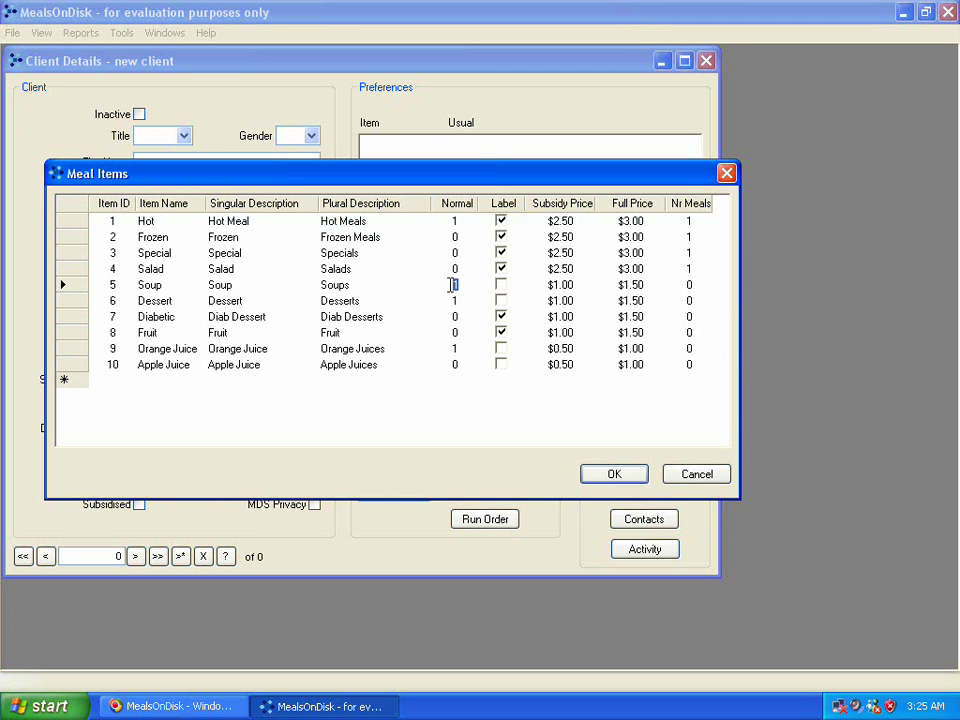
type("0")
left_click(455, 269)
Step: Turn off the label option for the Hot item and turn it on for Apple Juice
left_click(501, 222)
left_click(501, 222)
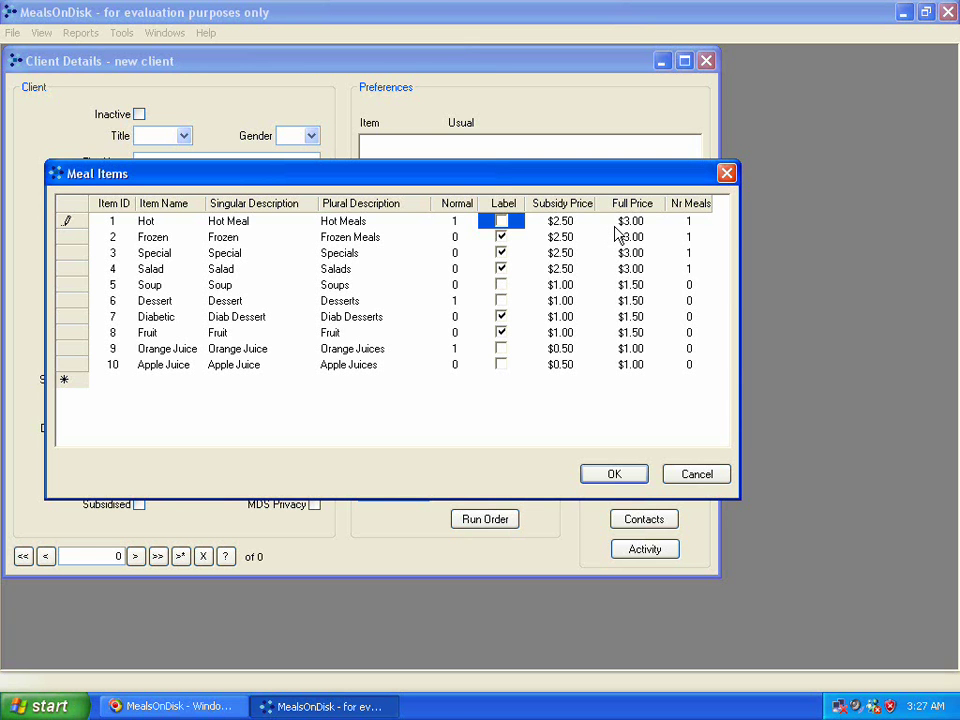
left_click(502, 365)
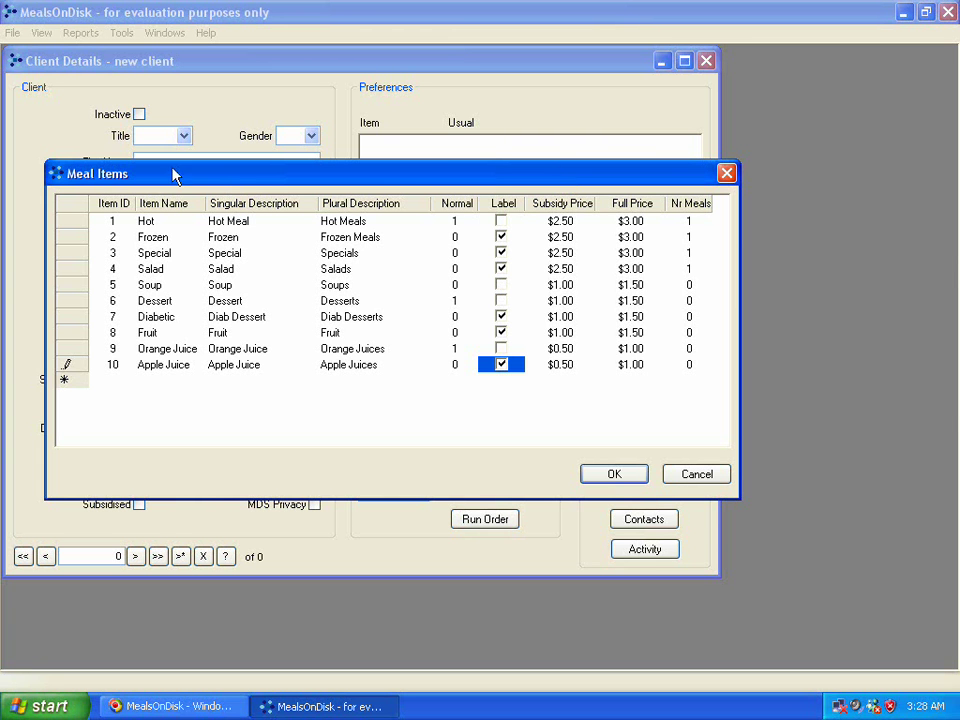
Step: Set the subsidy price of the Hot, Frozen, Special and Salad items to $4.00
left_click_drag(138, 180, 455, 293)
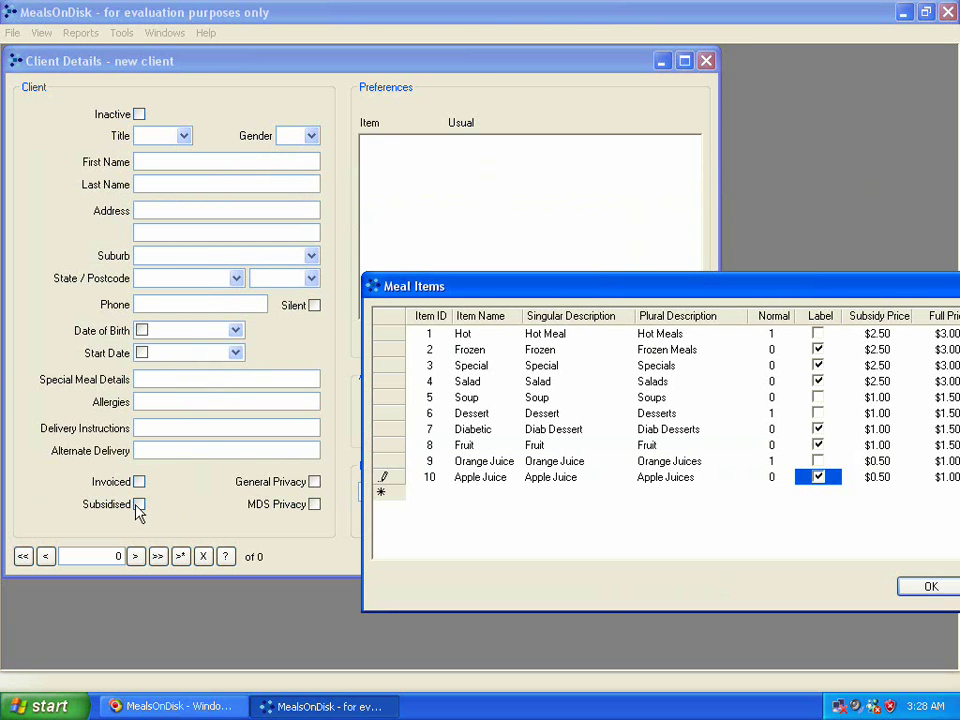
left_click_drag(477, 295, 193, 127)
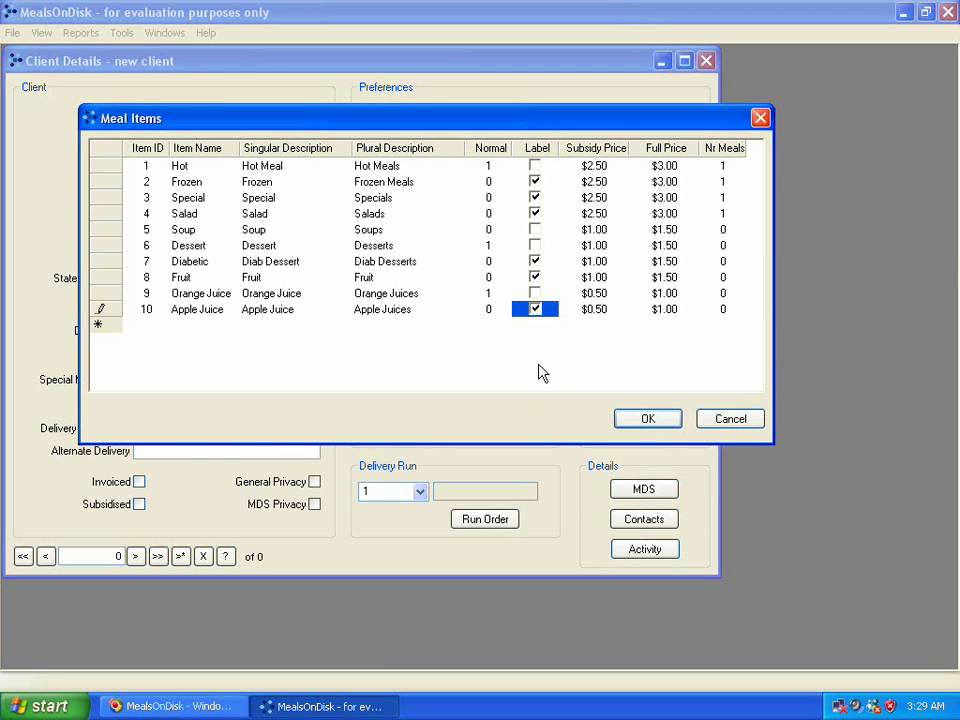
left_click(593, 166)
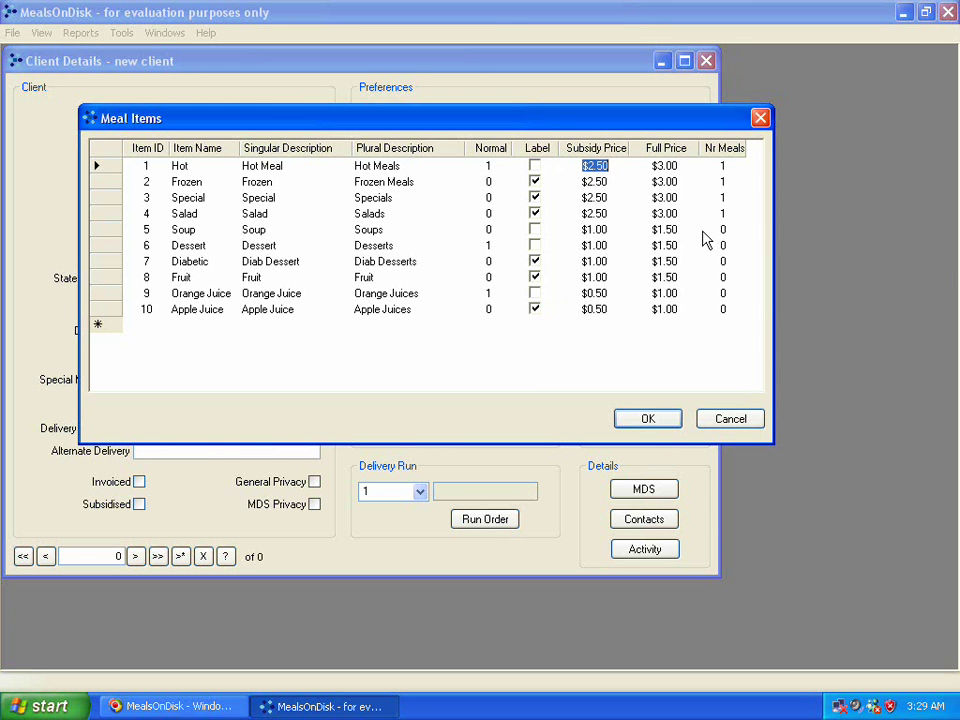
type("4")
key("Down")
type("4")
key("Down")
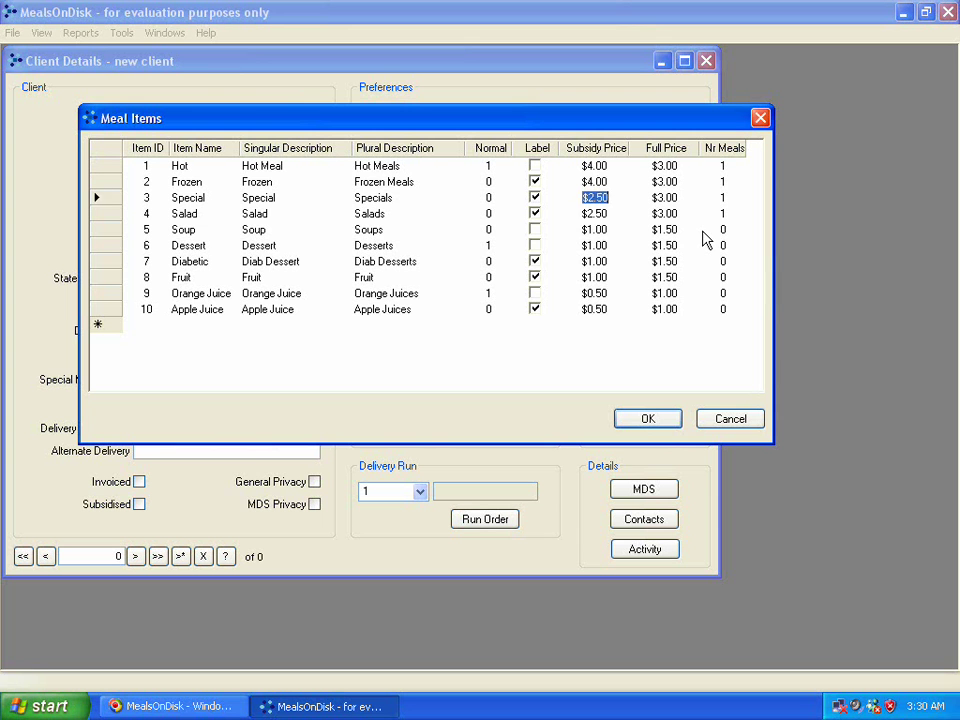
type("4")
key("Down")
type("4")
key("Down")
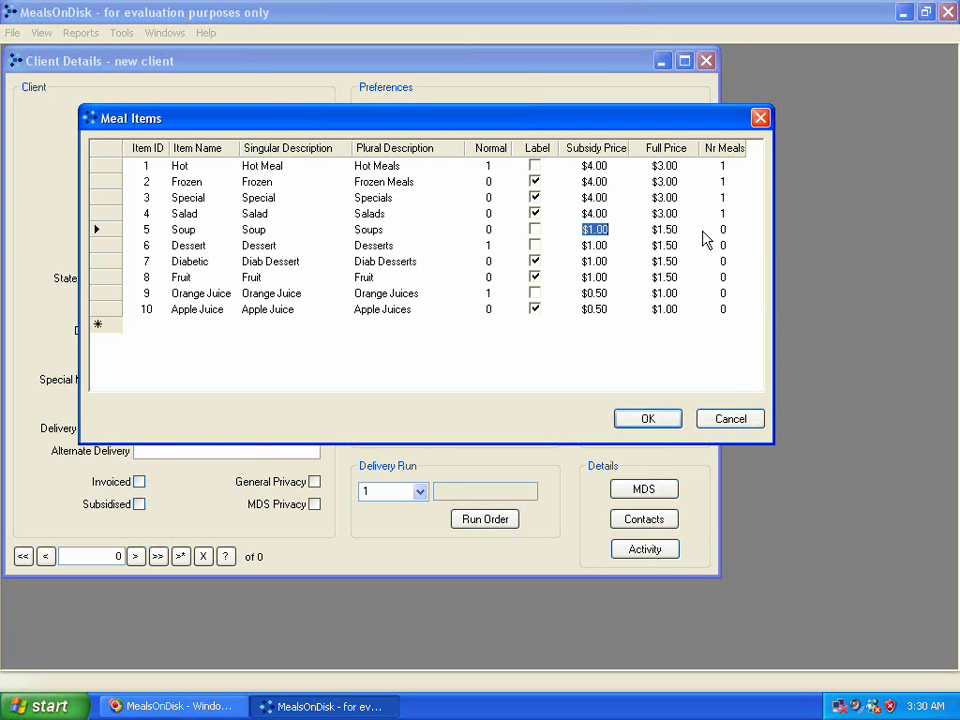
Step: Set the subsidy price to $0.00 for Soup, Dessert, Diabetic, Fruit, Orange Juice and Apple Juice
type("0")
key("Down")
type("0")
key("Down")
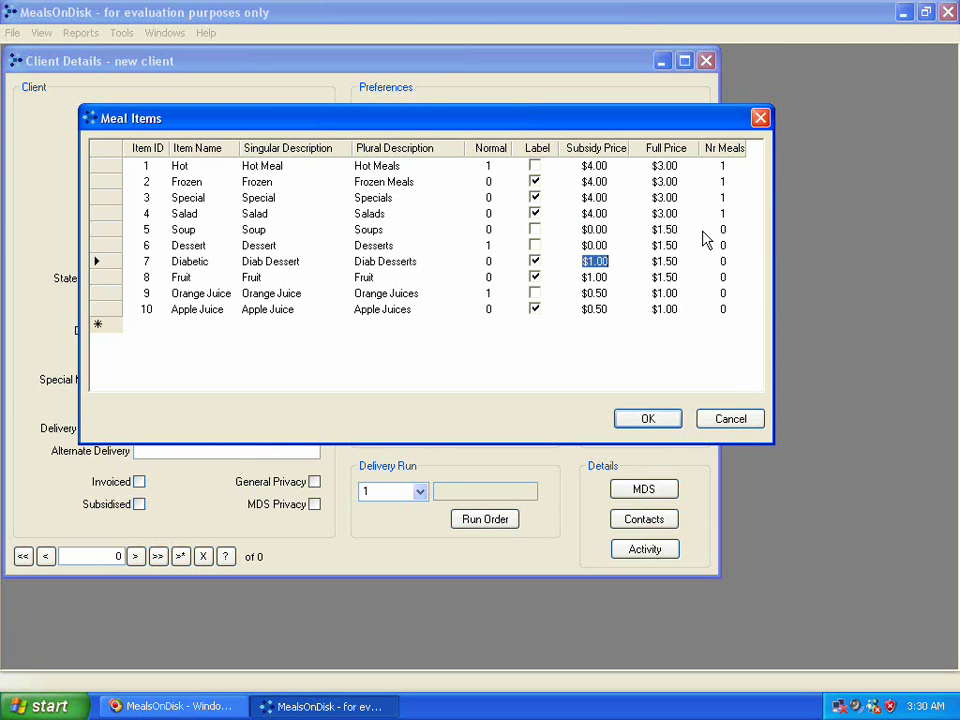
type("0")
key("Down")
type("0")
key("Down")
type("0")
key("Down")
type("0")
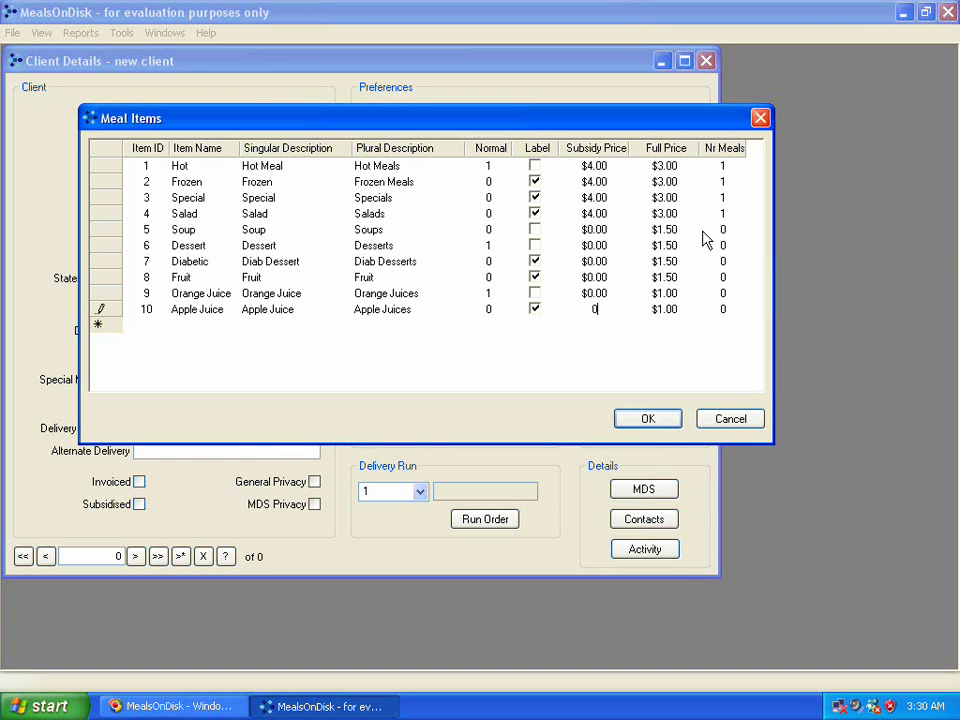
key("Up")
key("Up")
key("Up")
key("Up")
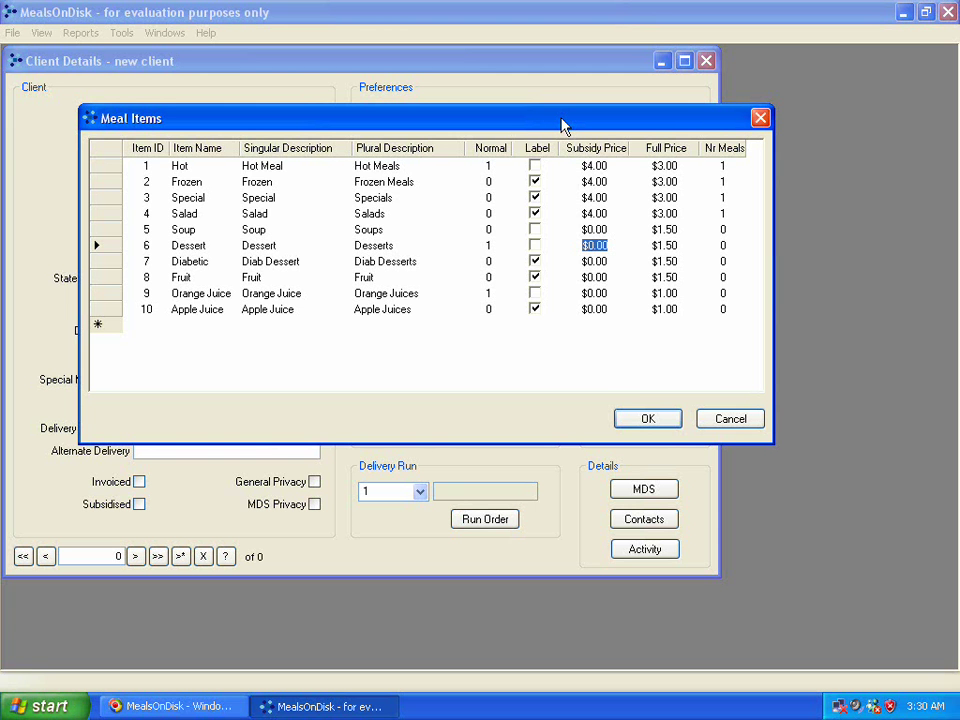
Step: Set the full price of the Hot, Frozen, Special and Salad items to $5.00
mouse_move(562, 125)
left_mouse_down()
mouse_move(568, 80)
mouse_move(568, 131)
left_mouse_up()
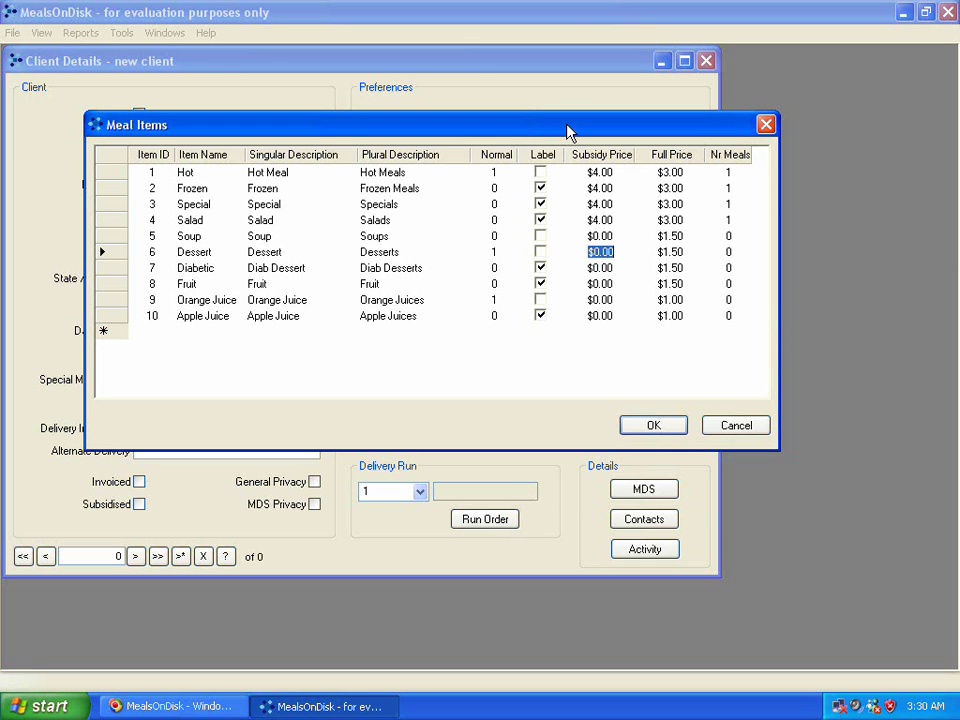
left_click(668, 175)
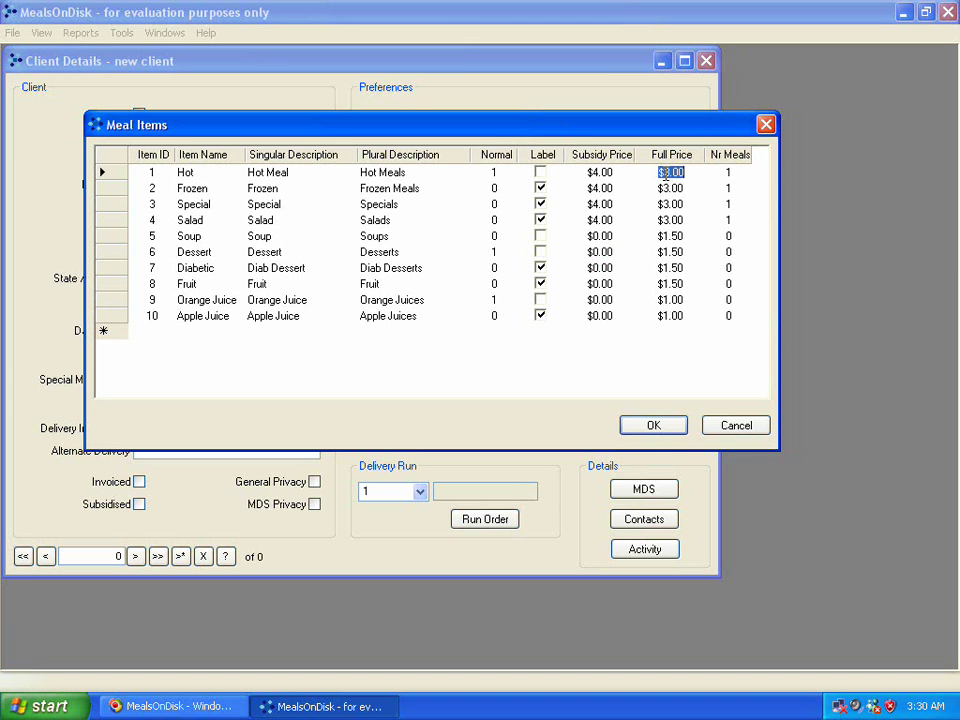
type("5")
key("Down")
type("5")
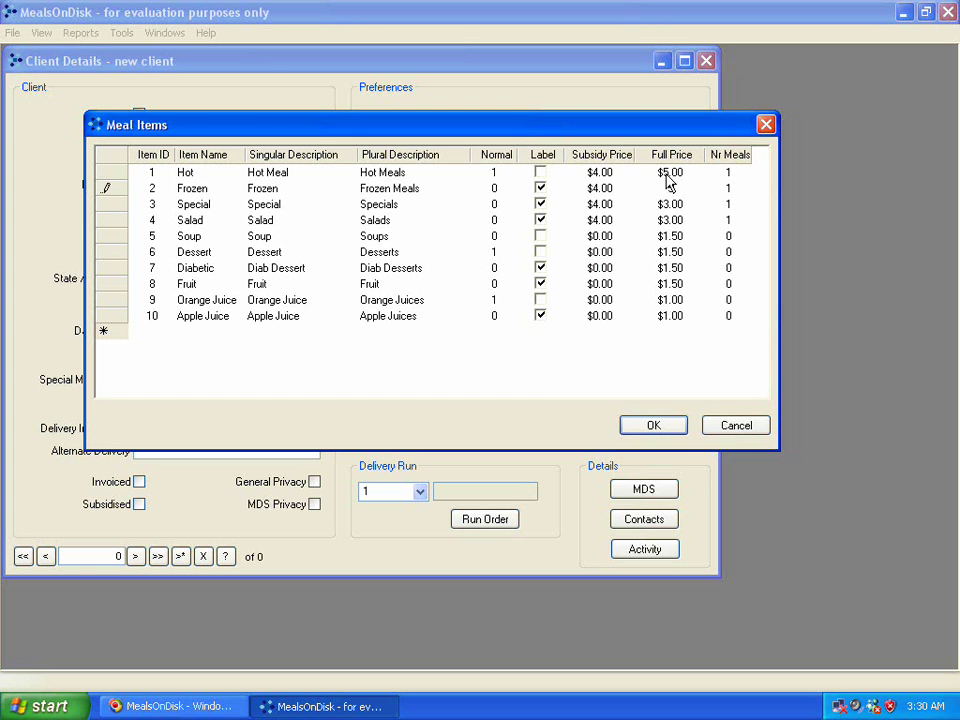
key("Down")
type("5")
key("Down")
type("5")
Step: Set the full price to $0.00 for Soup, Dessert, Diabetic, Fruit, Orange Juice and Apple Juice
key("Down")
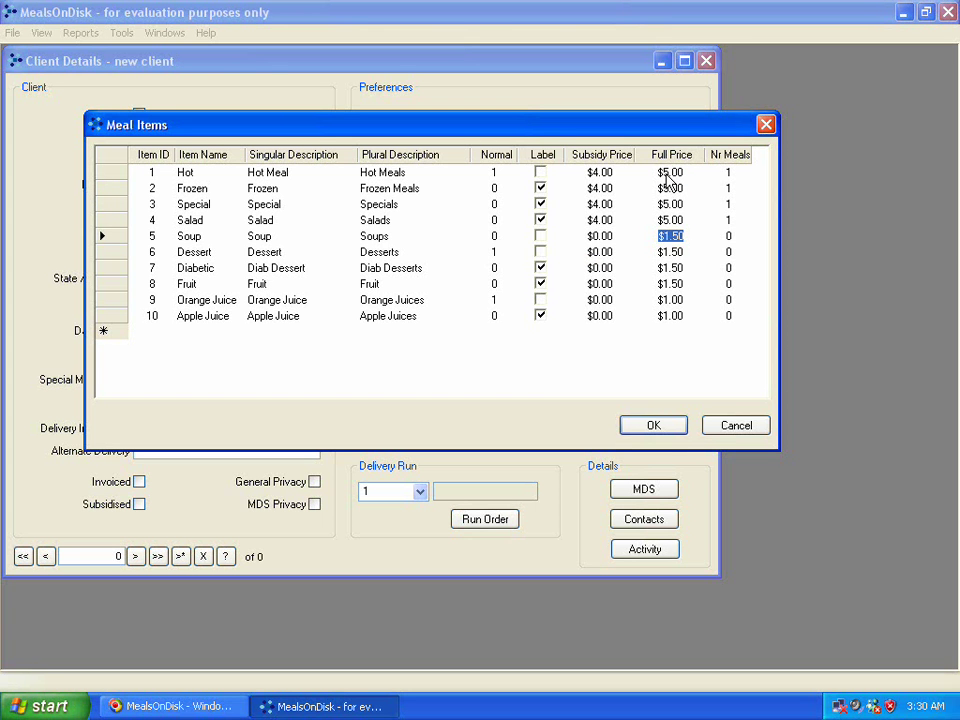
type("0")
key("Down")
type("0")
key("Down")
type("0")
key("Down")
type("0")
key("Down")
key("0")
key("Down")
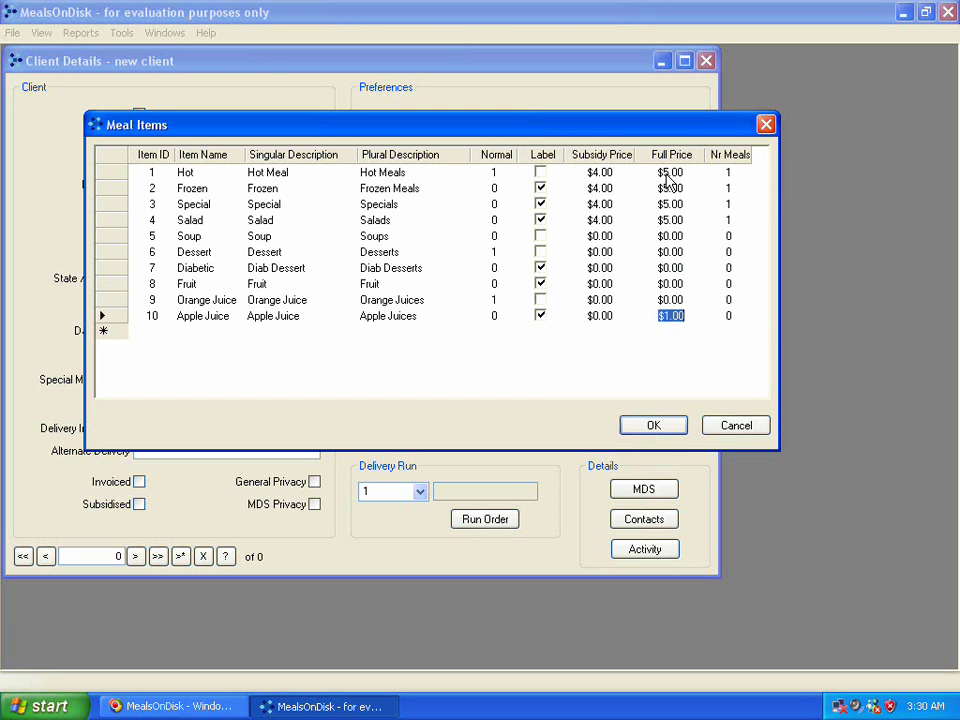
type("0")
key("Up")
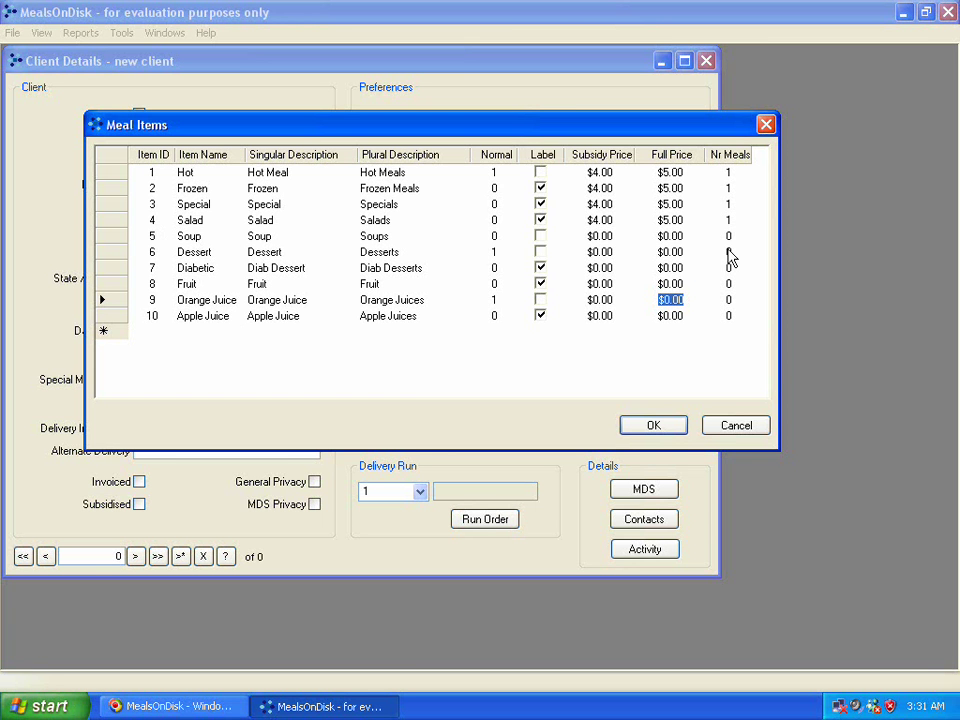
Step: Save the meal item changes and close the Meal Items window
left_click(745, 366)
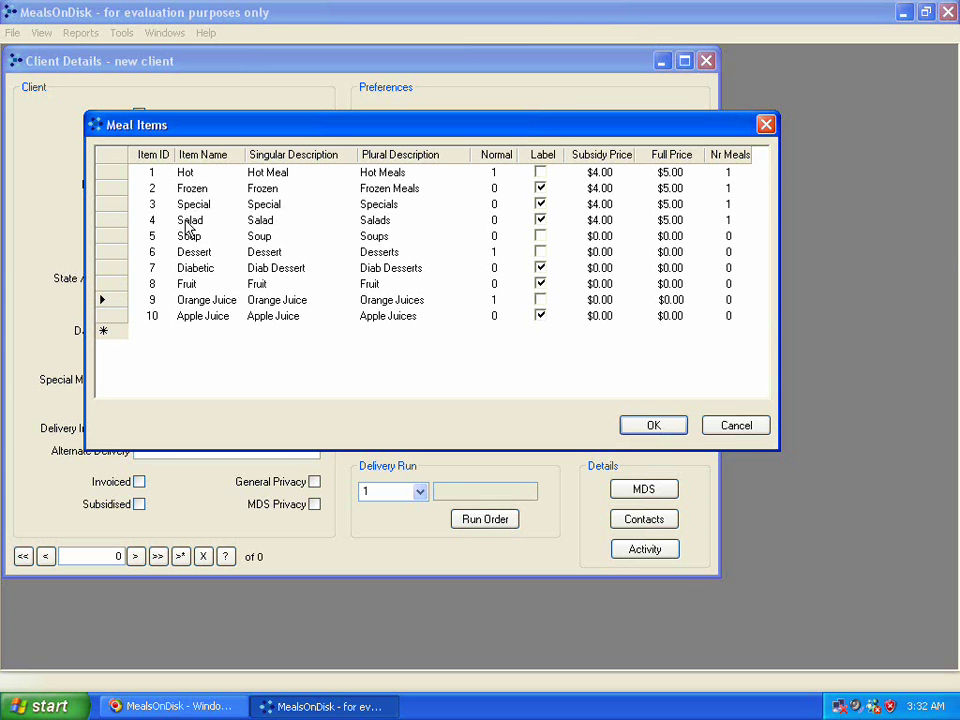
left_click(112, 224)
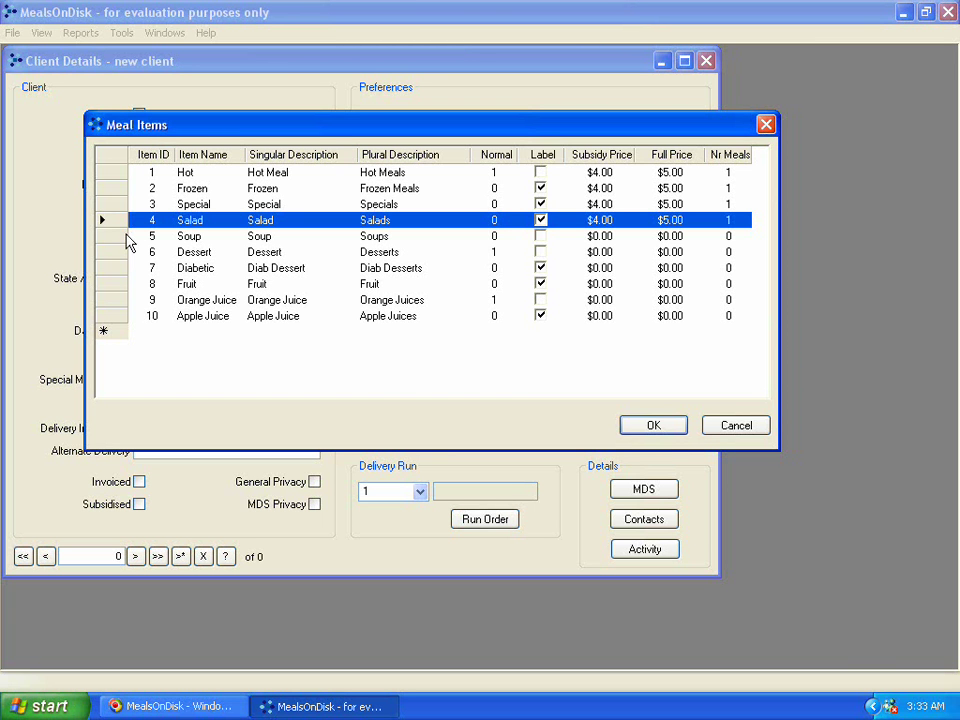
left_click(672, 424)
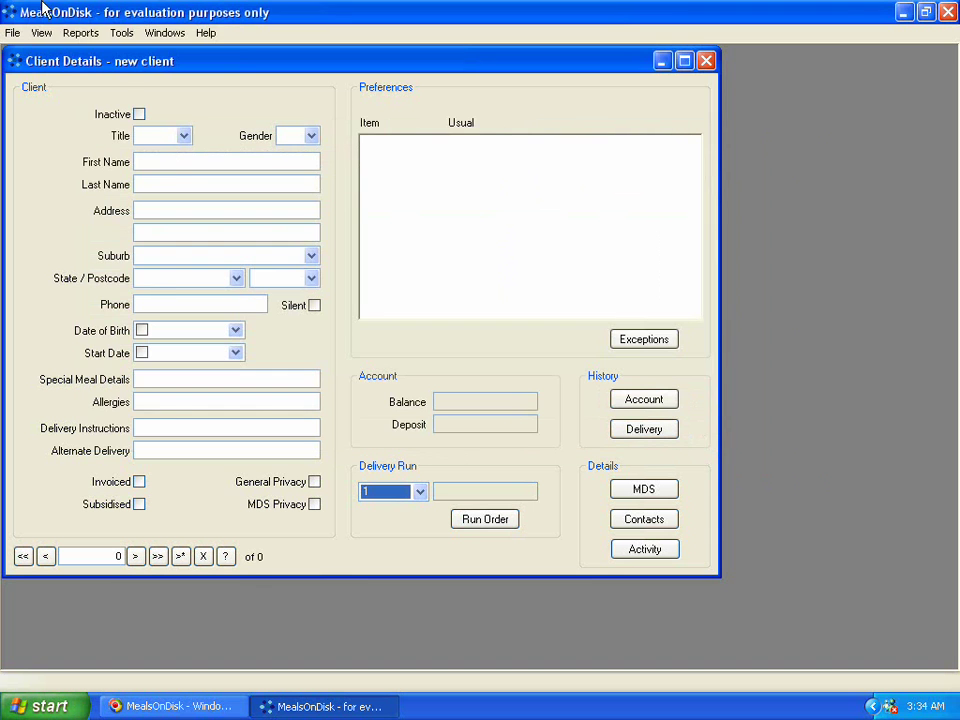
Step: In the meal descriptions, rename the first entry's singular description to Normal Meal and its plural description to Normal Meals
left_click(121, 32)
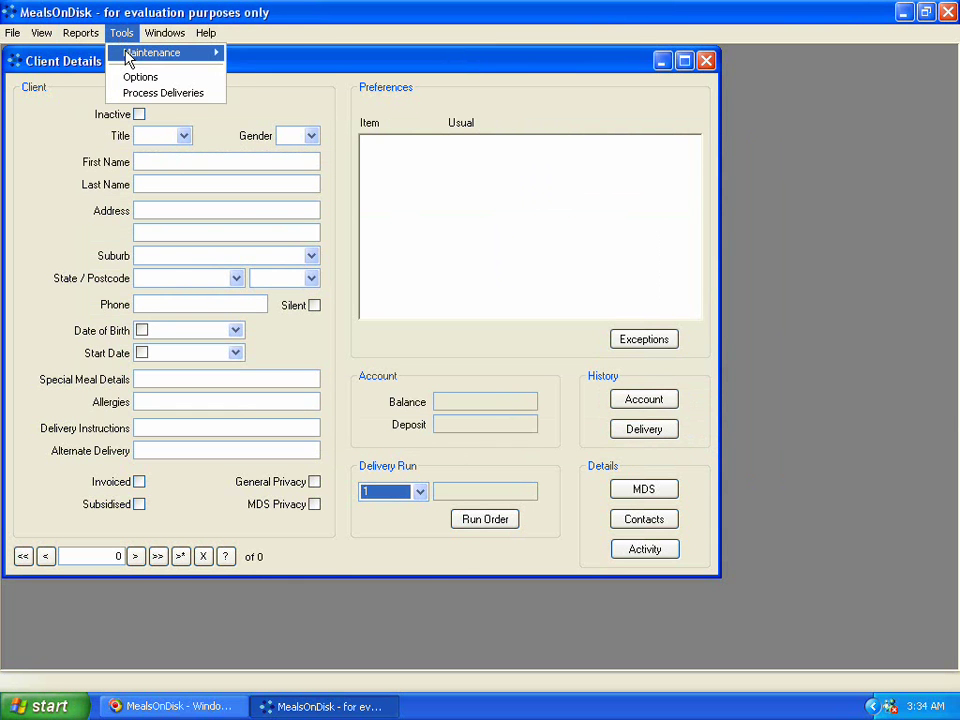
mouse_move(127, 55)
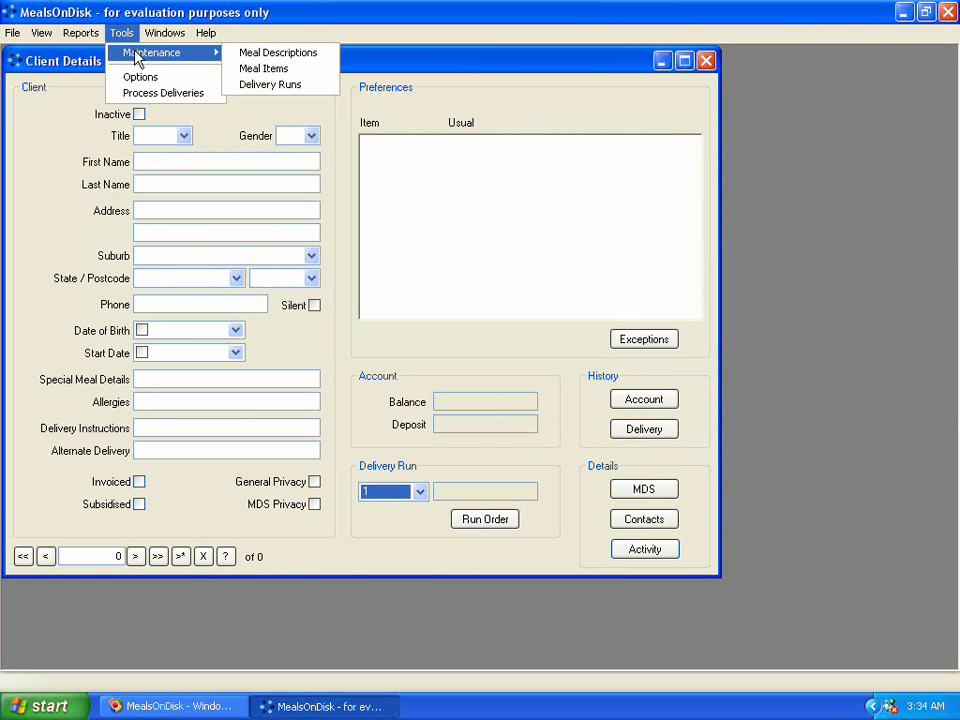
left_click(245, 56)
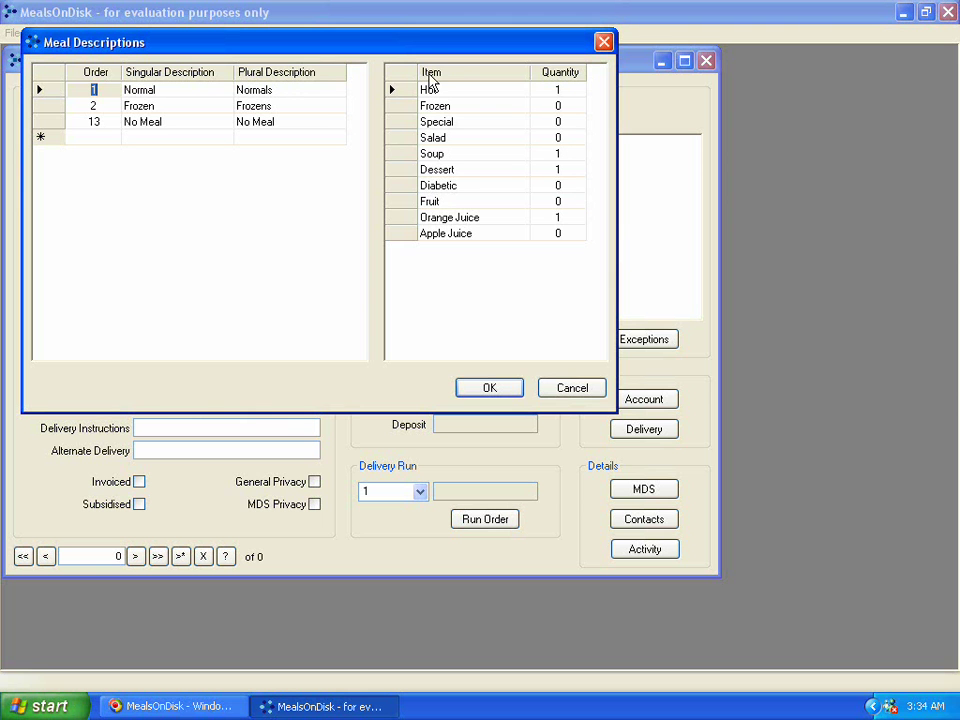
left_click(166, 88)
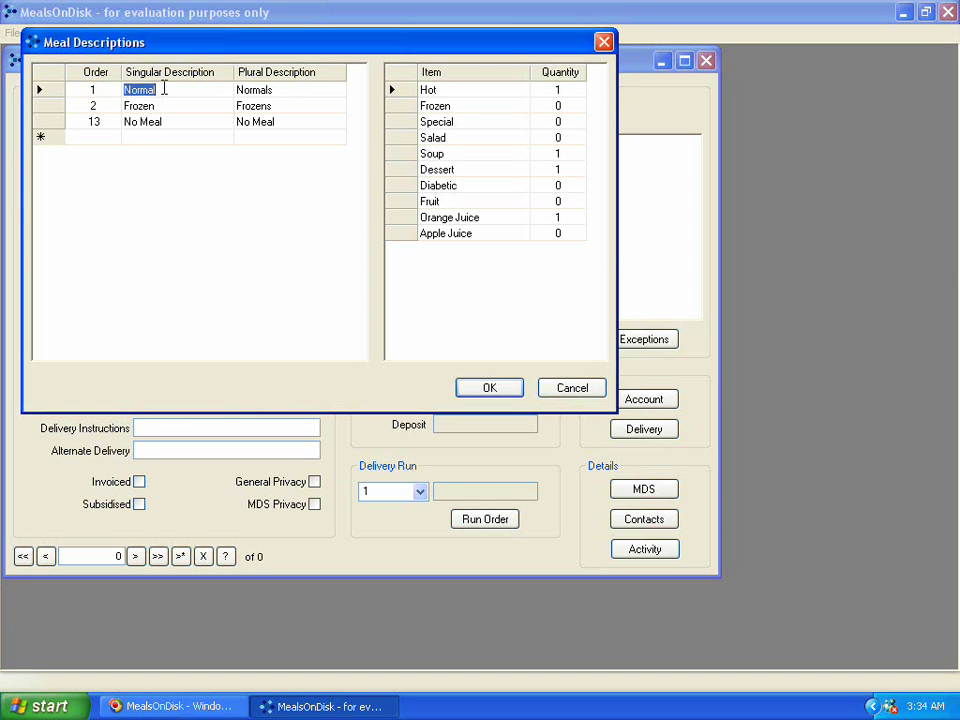
left_click(167, 88)
type("Meal")
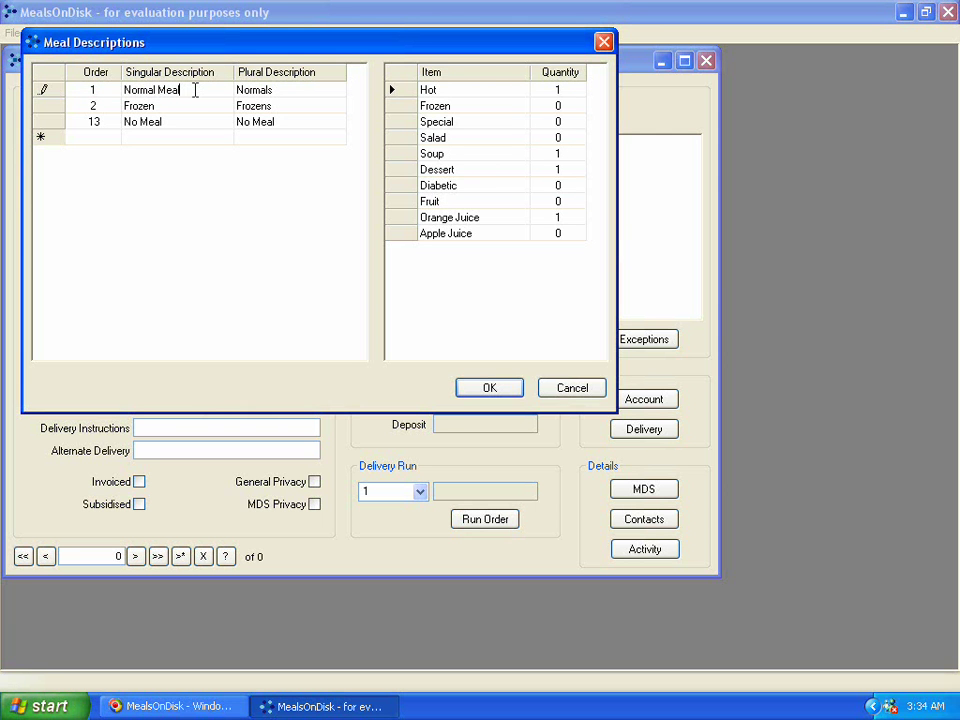
left_click(271, 89)
left_click(285, 90)
type("Meals")
Step: Delete the Frozen entry from the meal descriptions and save the changes
left_click(37, 104)
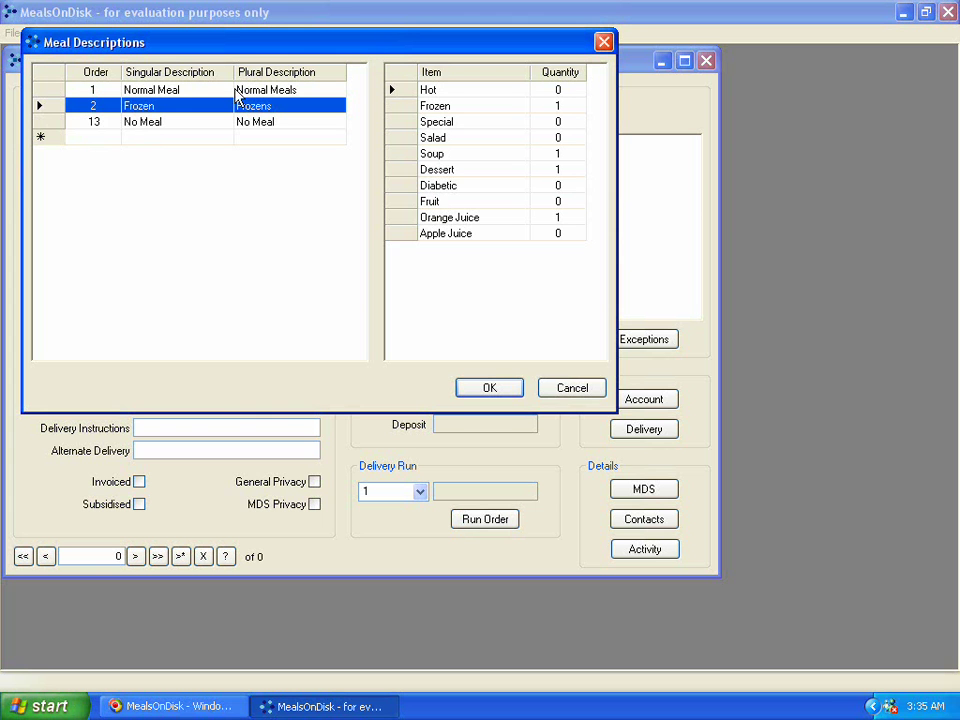
left_click(145, 125)
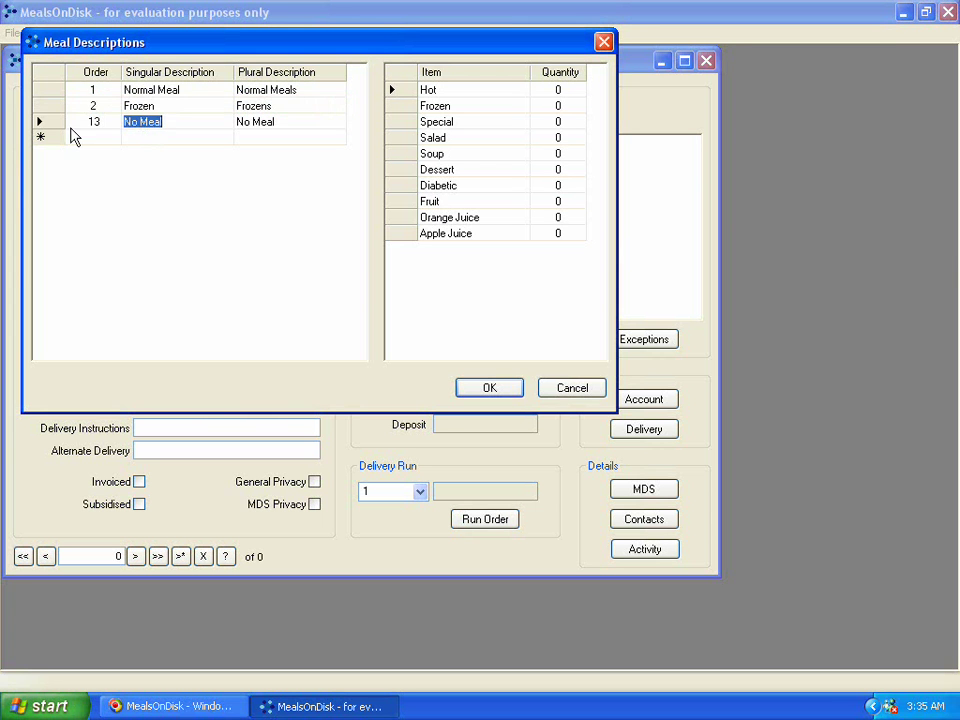
left_click(78, 121)
left_click(54, 122)
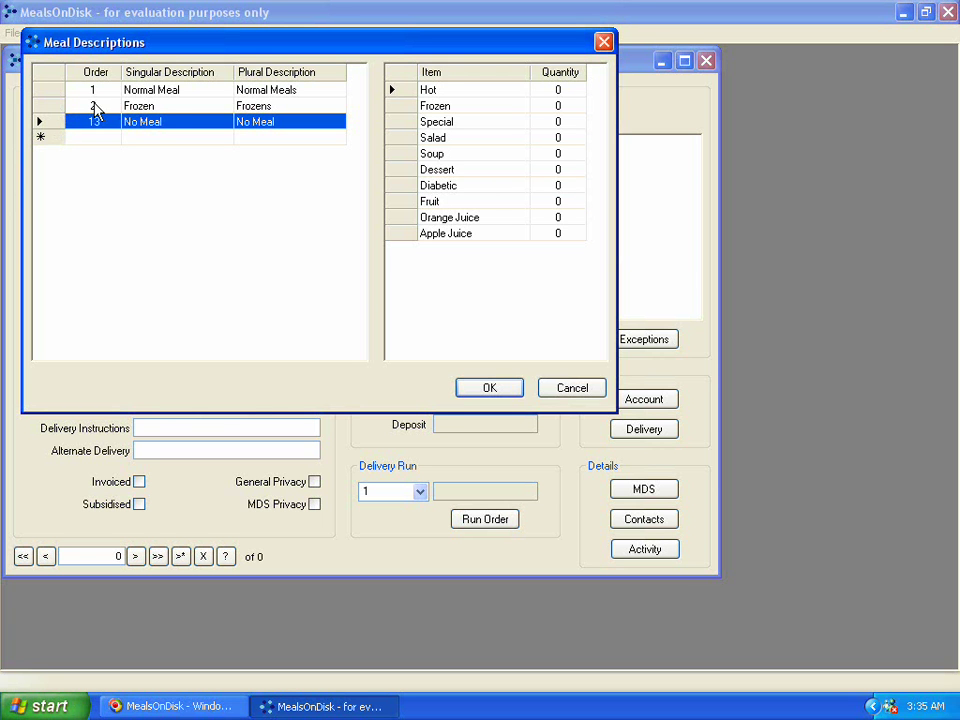
left_click(166, 110)
left_click(42, 107)
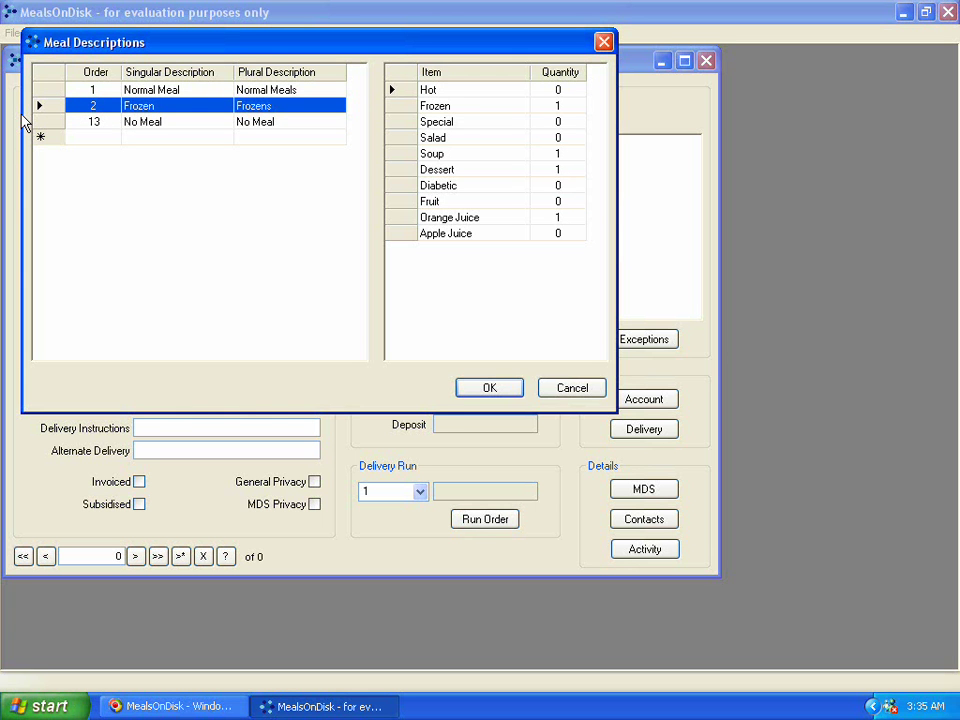
key("Delete")
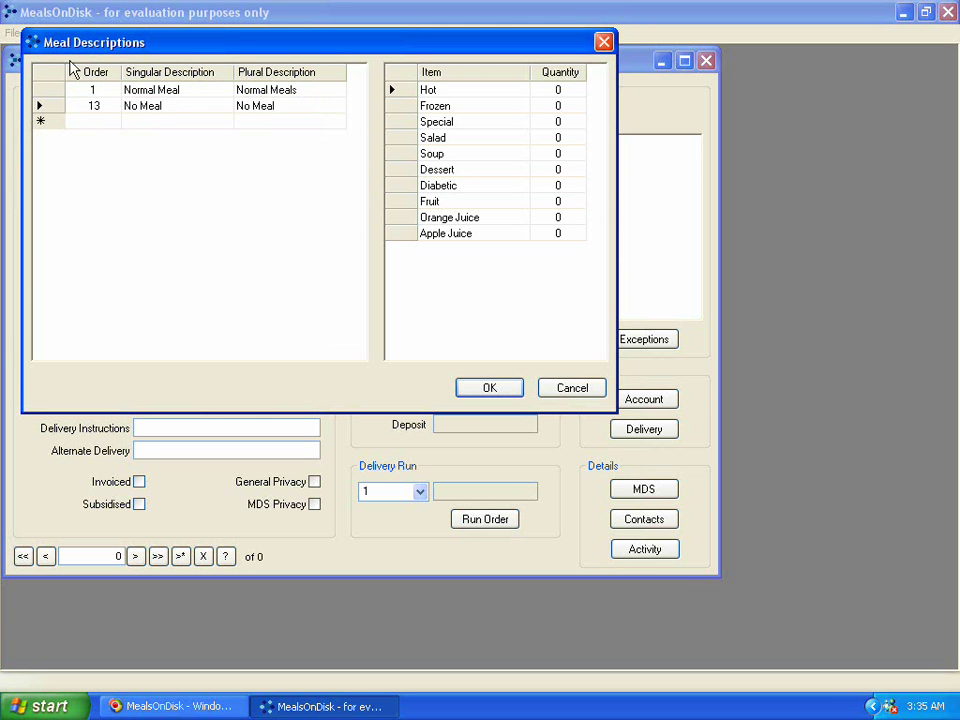
left_click(476, 390)
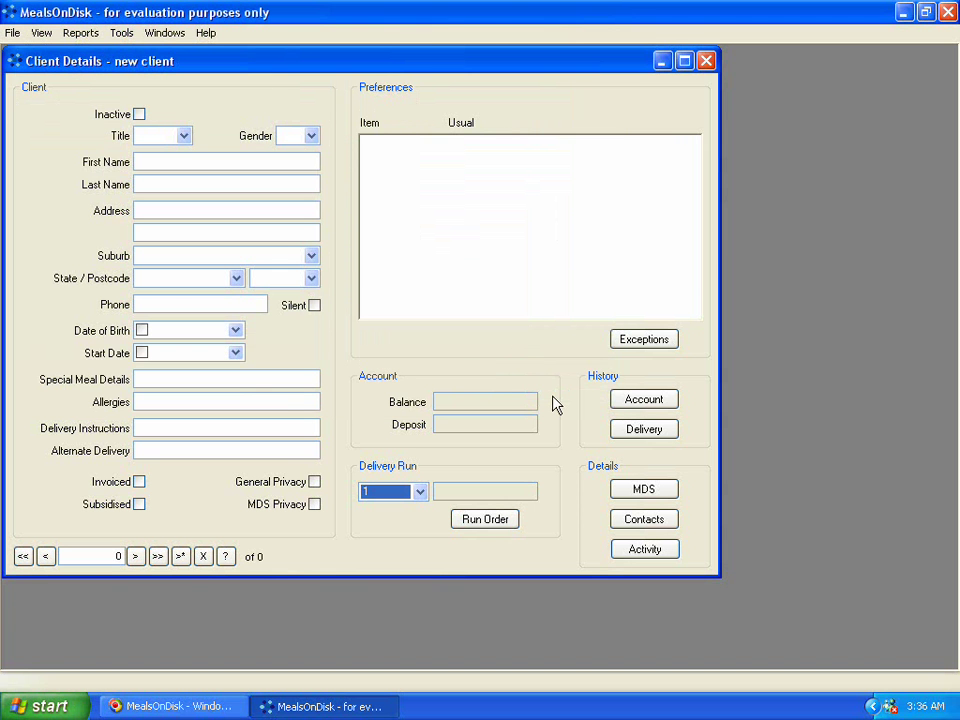